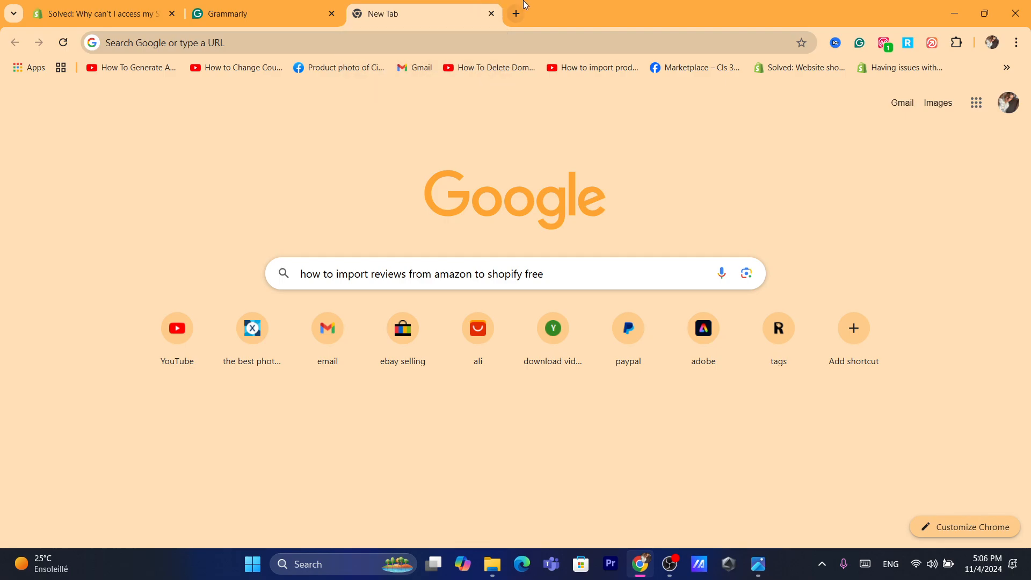
Step: Open shopify.com in a new browser tab and log in to the test store's admin
{"action": "left_click", "coordinate": [516, 13]}
{"action": "type", "text": "sh"}
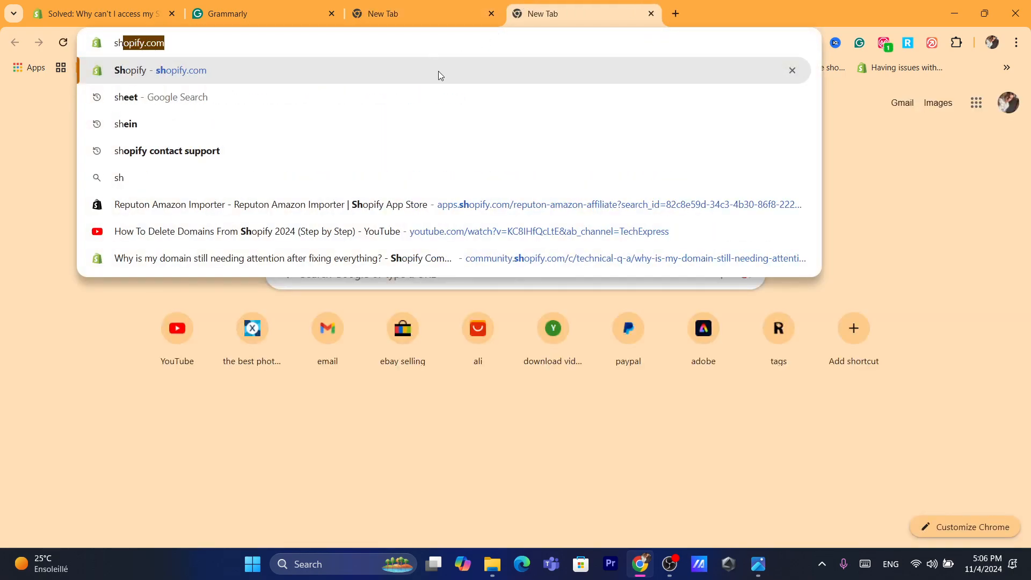
{"action": "left_click", "coordinate": [440, 73]}
{"action": "left_click", "coordinate": [538, 45]}
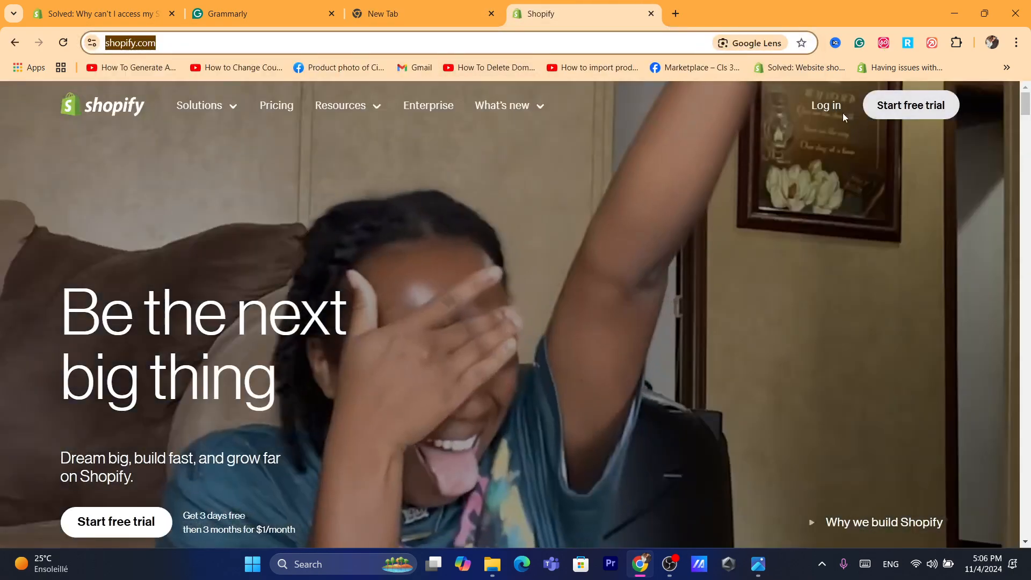
{"action": "left_click", "coordinate": [810, 107]}
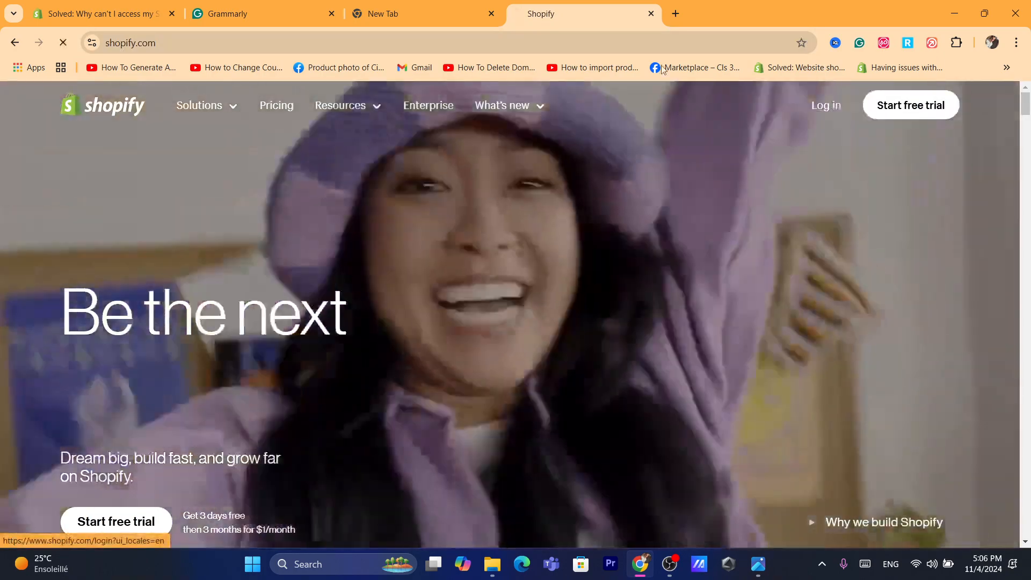
{"action": "left_click", "coordinate": [558, 43]}
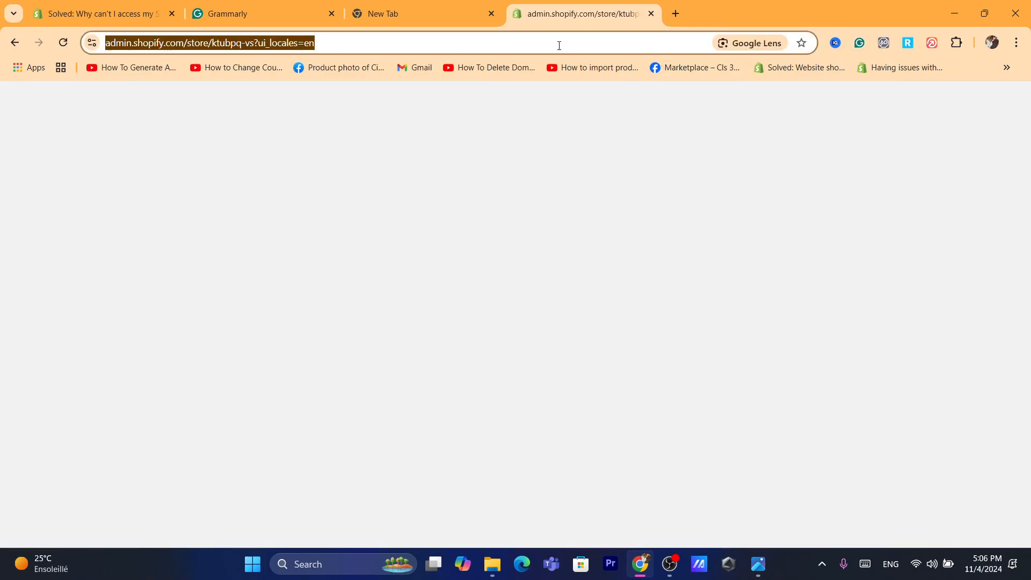
{"action": "type", "text": "s"}
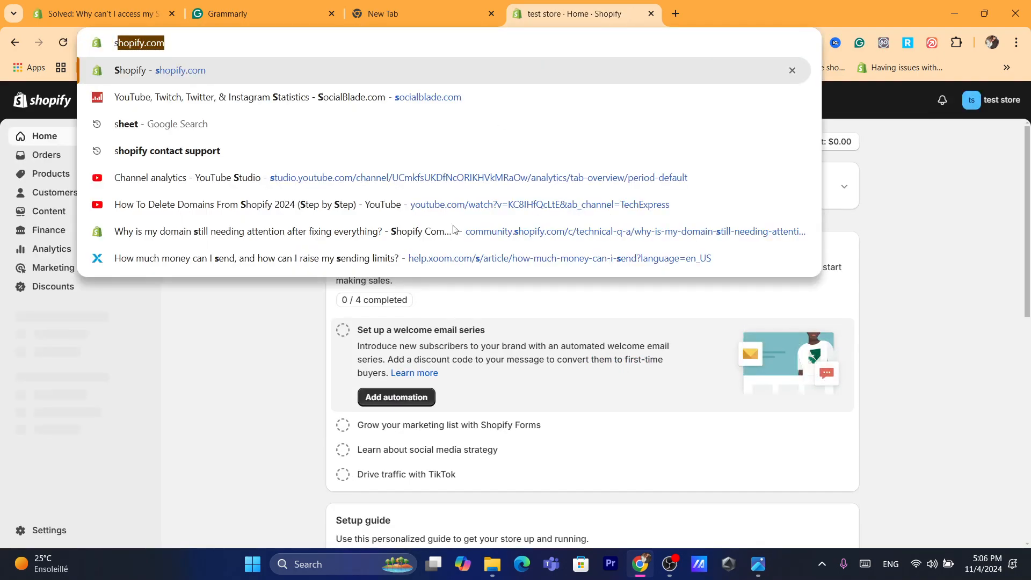
{"action": "left_click", "coordinate": [229, 448]}
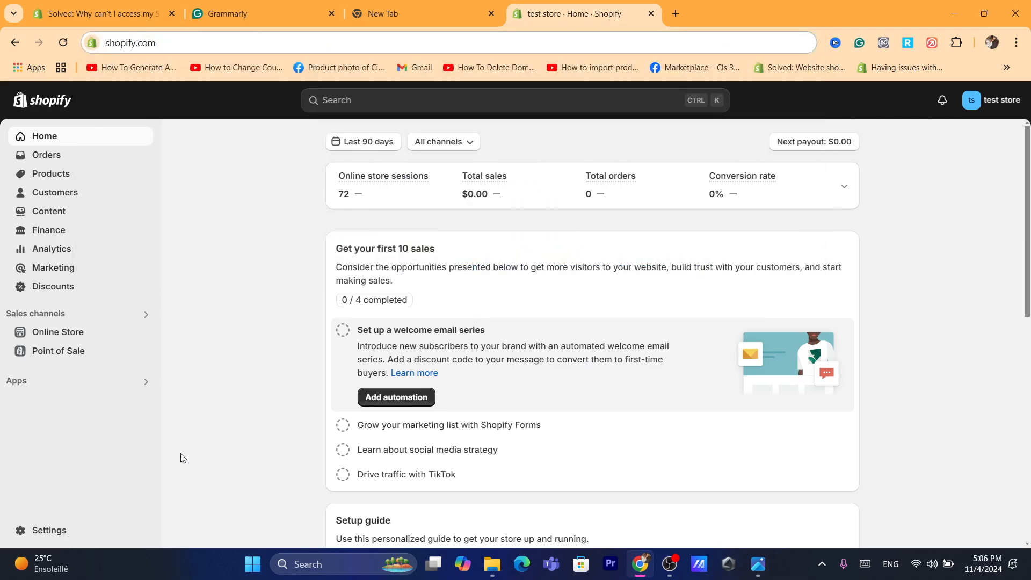
Step: Go to the store's apps and sales channels settings and open the Shopify App Store from there
{"action": "left_click", "coordinate": [44, 532]}
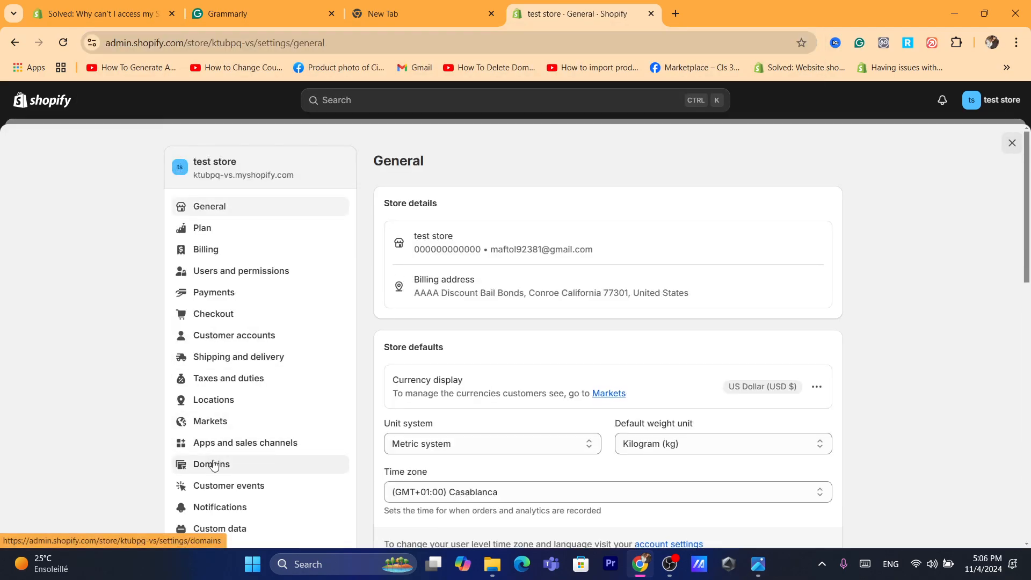
{"action": "left_click", "coordinate": [201, 444]}
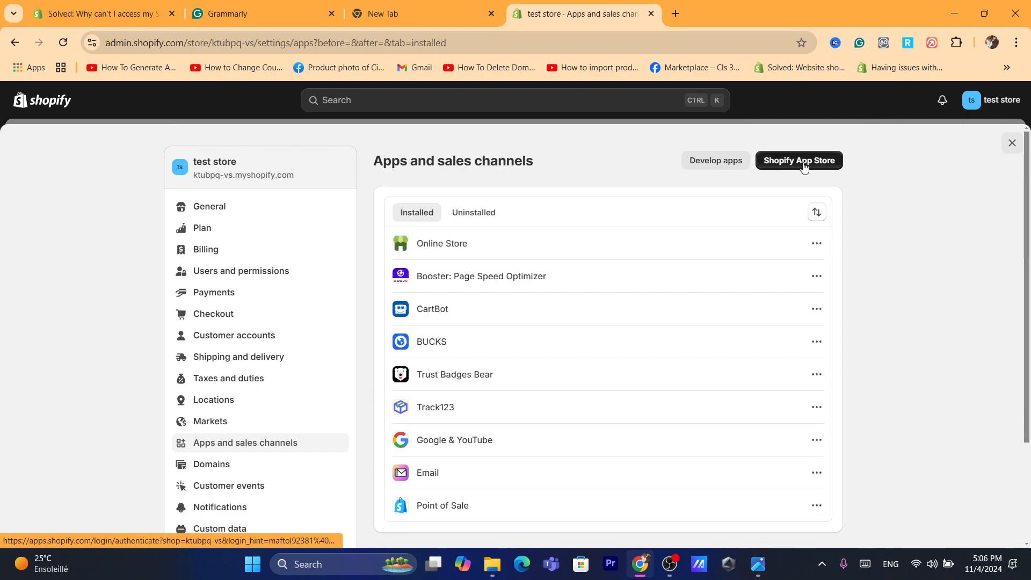
{"action": "left_click", "coordinate": [803, 162]}
{"action": "left_click", "coordinate": [514, 37]}
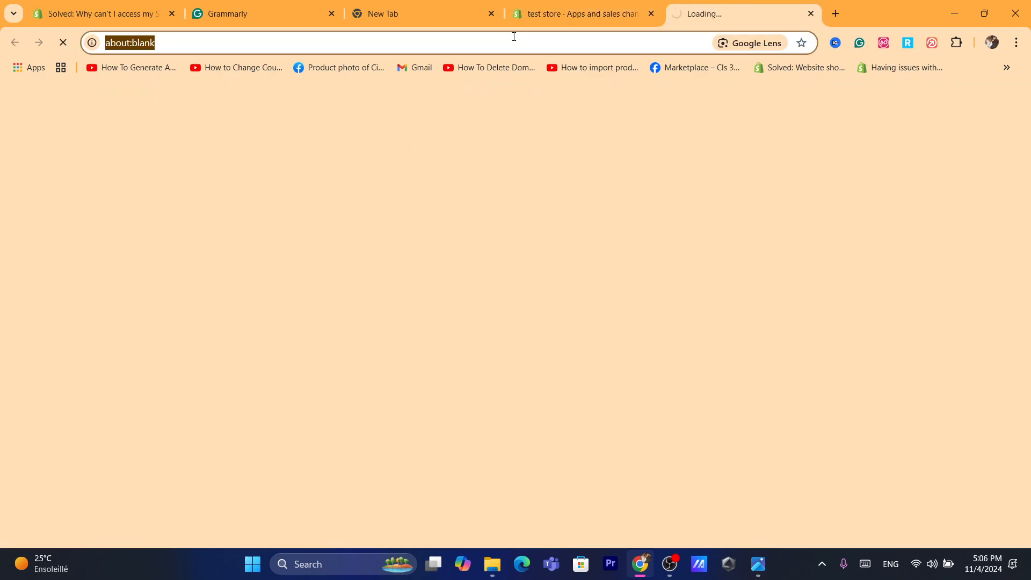
{"action": "type", "text": "s"}
{"action": "left_click_drag", "start_coordinate": [446, 386], "coordinate": [410, 297]}
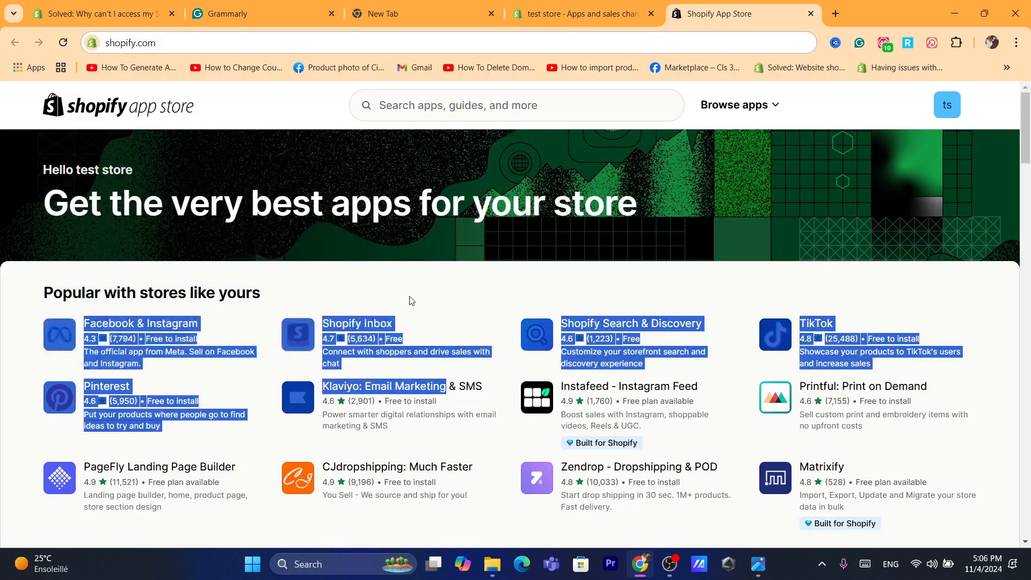
{"action": "left_click", "coordinate": [387, 249]}
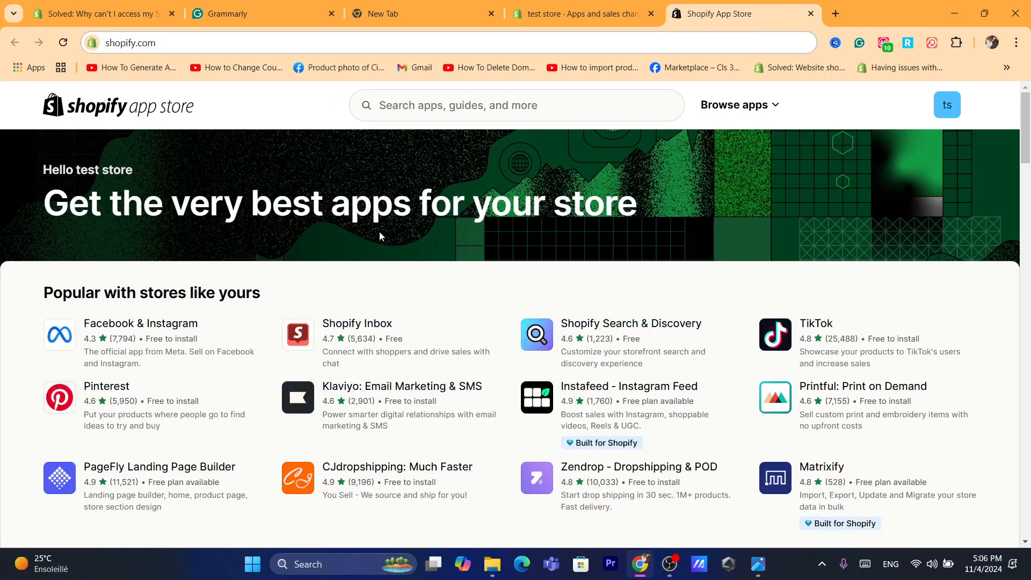
Step: Search the app store for "ali reviews" and open the AliReviews: AliExpress Reviews listing
{"action": "left_click", "coordinate": [424, 112]}
{"action": "type", "text": "ali"}
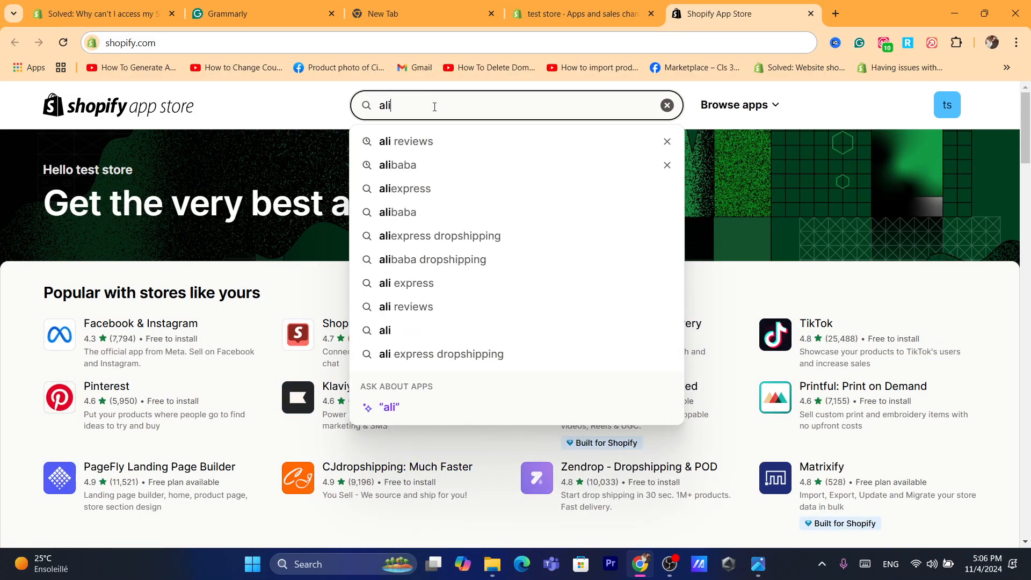
{"action": "left_click", "coordinate": [417, 141]}
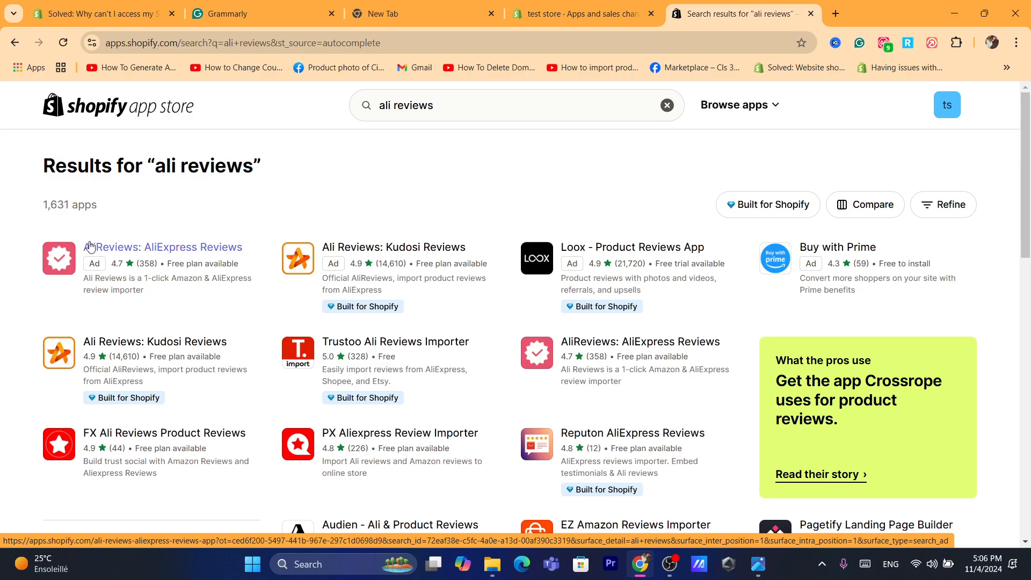
{"action": "left_click", "coordinate": [135, 252]}
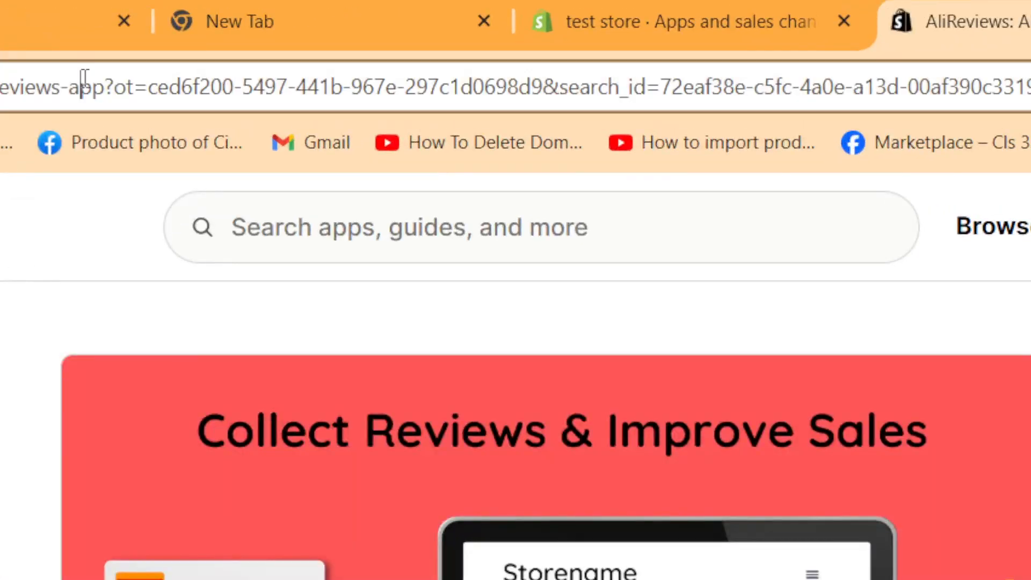
{"action": "left_click", "coordinate": [314, 41]}
{"action": "type", "text": "s"}
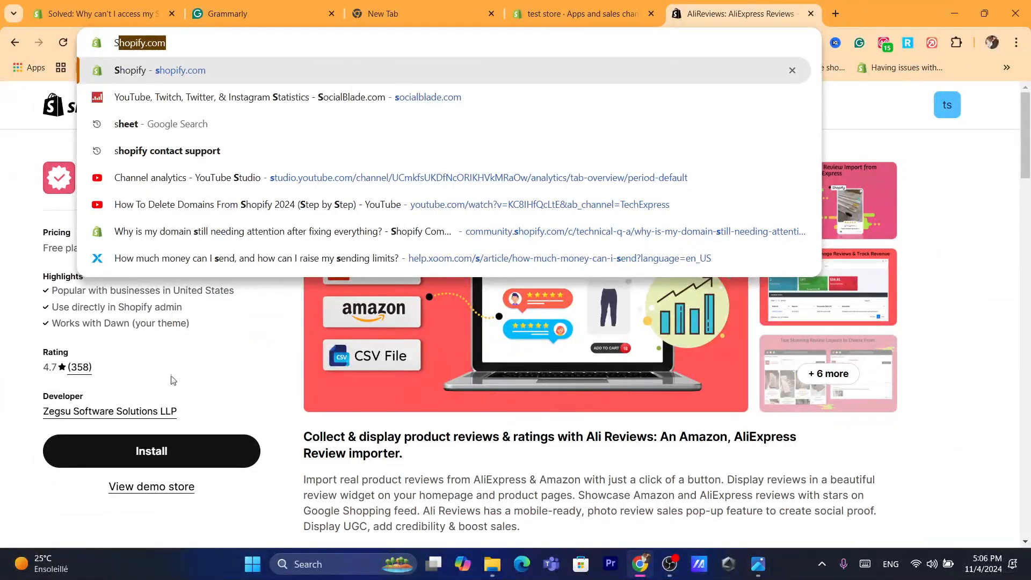
{"action": "left_click", "coordinate": [172, 378]}
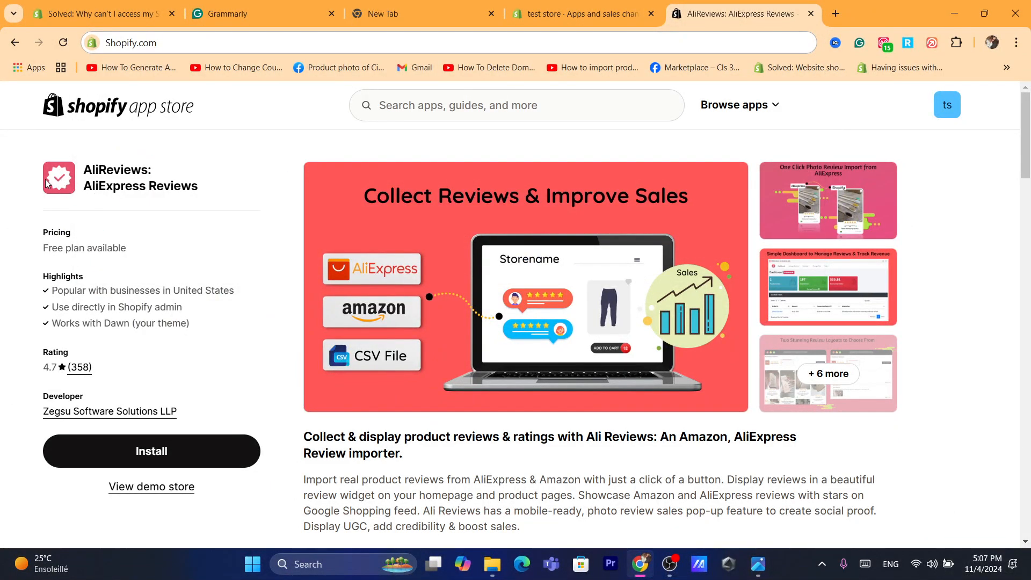
Step: Install the AliReviews: AliExpress Reviews app and approve its access to the store
{"action": "left_click_drag", "start_coordinate": [48, 251], "coordinate": [134, 251]}
{"action": "left_click", "coordinate": [134, 252]}
{"action": "left_click", "coordinate": [137, 461]}
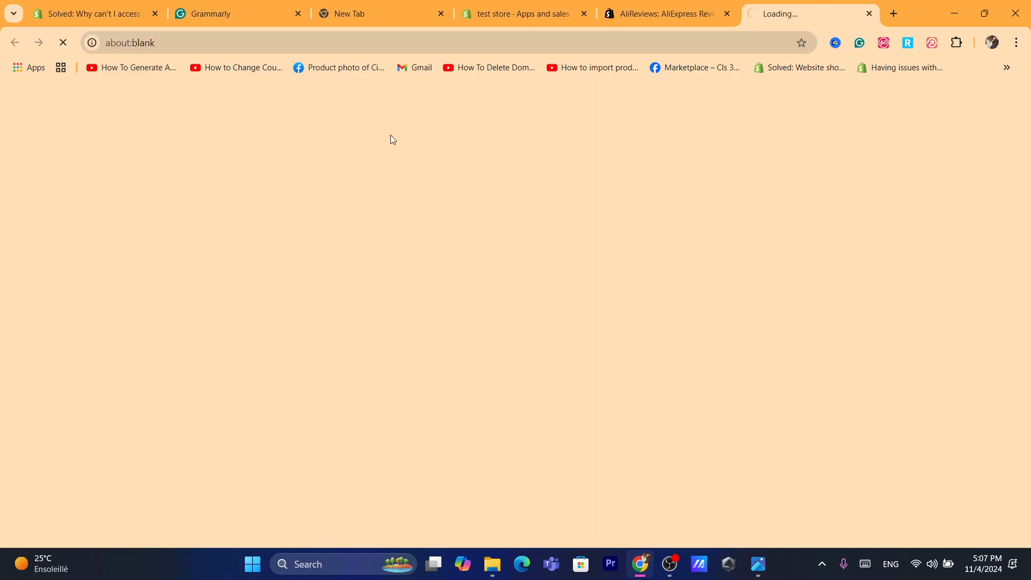
{"action": "left_click", "coordinate": [732, 38]}
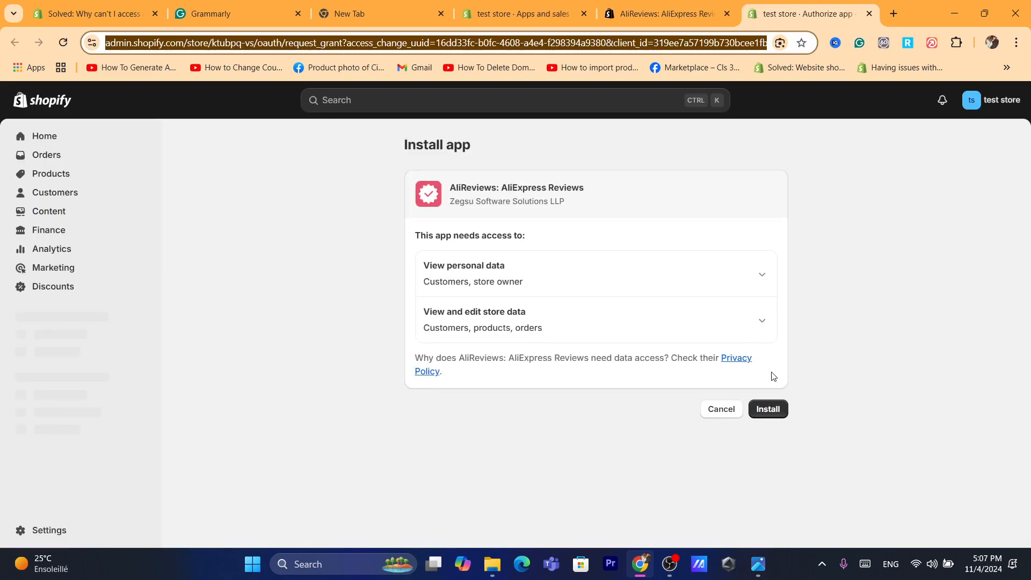
{"action": "left_click", "coordinate": [778, 410]}
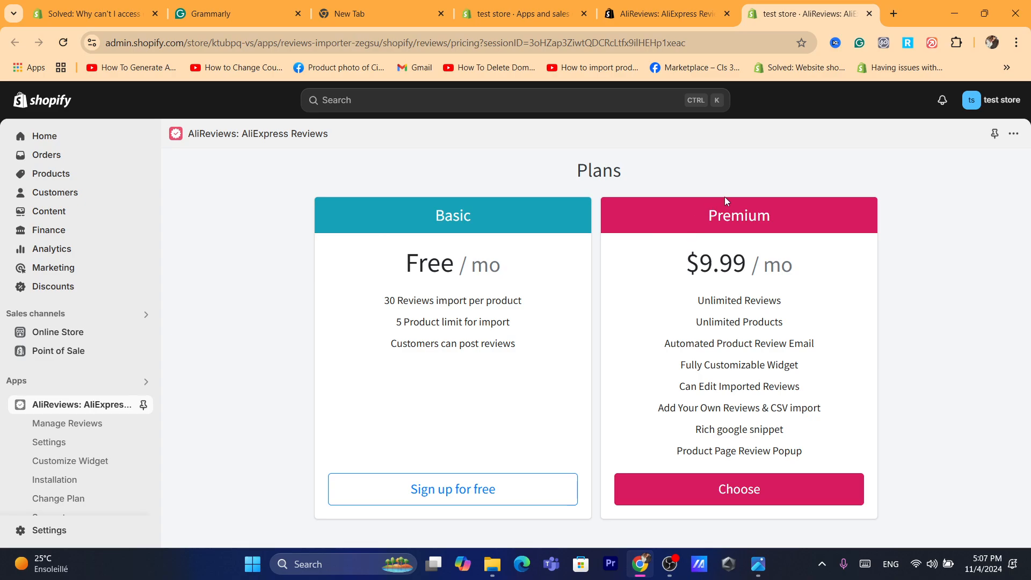
Step: Compare the Basic and Premium plans, sign up for the free Basic plan, and dismiss the welcome tutorial
{"action": "left_click", "coordinate": [791, 213]}
{"action": "left_click_drag", "start_coordinate": [666, 258], "coordinate": [771, 265]}
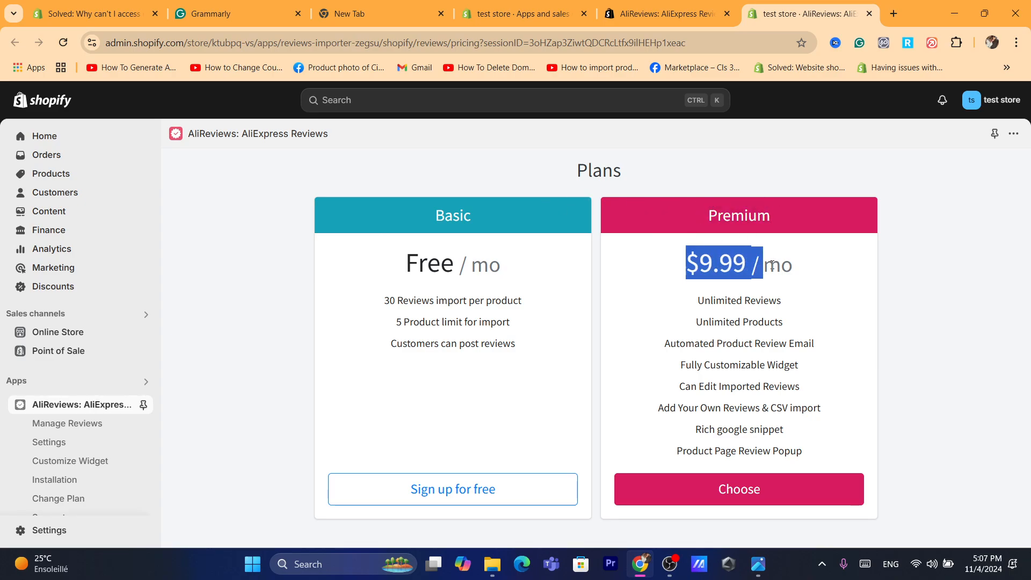
{"action": "left_click", "coordinate": [414, 217]}
{"action": "left_click_drag", "start_coordinate": [414, 217], "coordinate": [496, 236]}
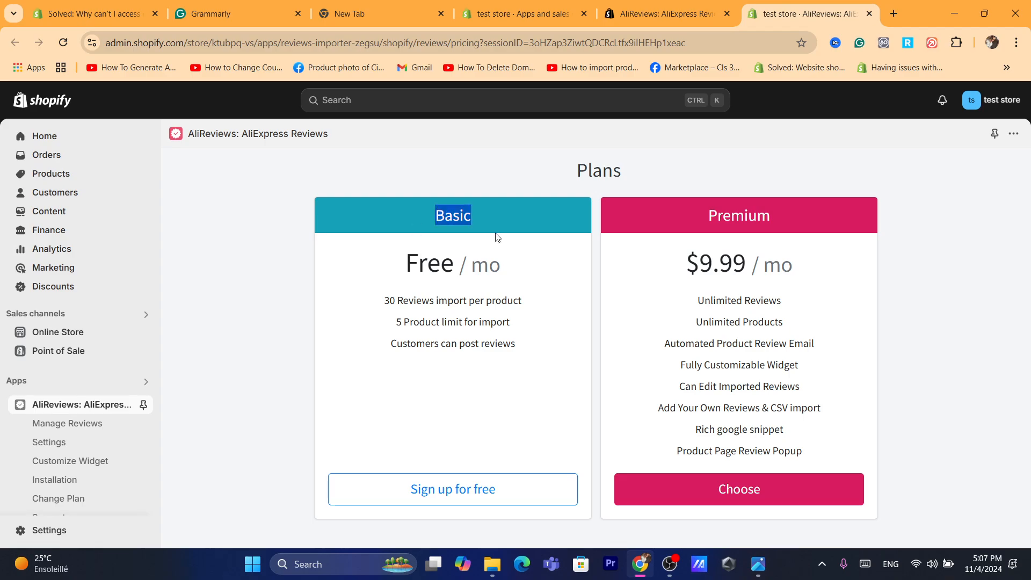
{"action": "left_click", "coordinate": [418, 263]}
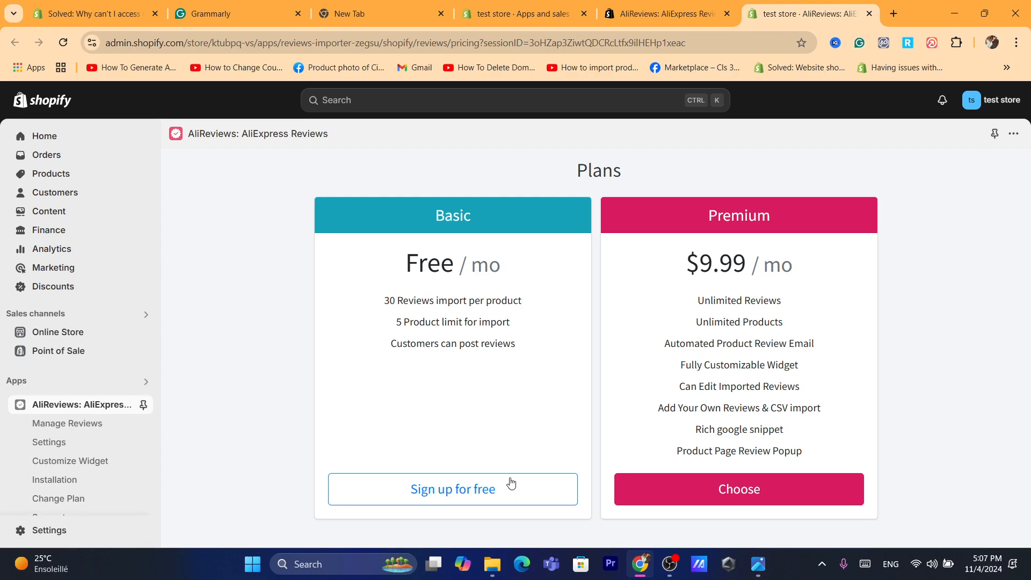
{"action": "left_click", "coordinate": [432, 497]}
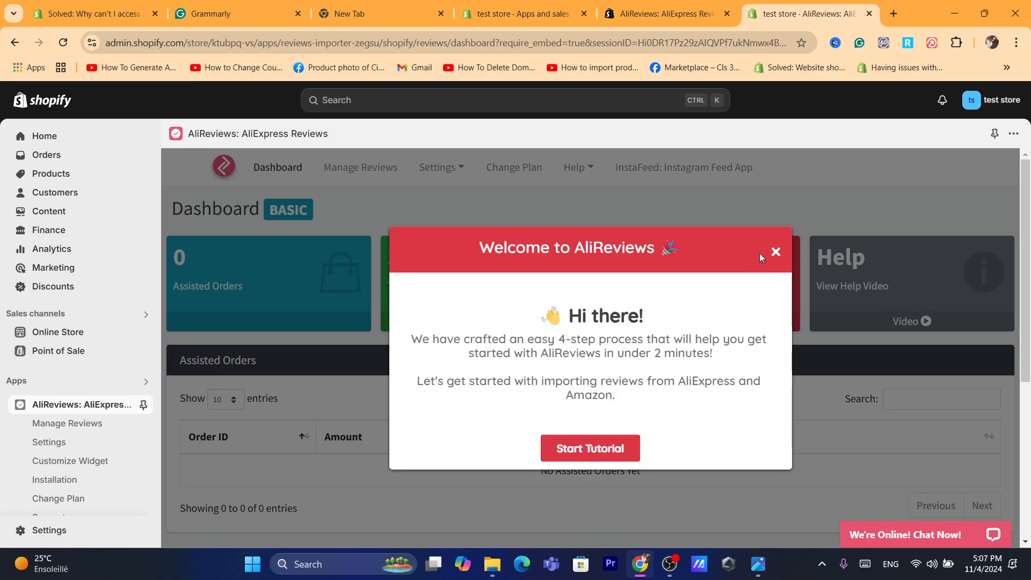
{"action": "left_click", "coordinate": [774, 252]}
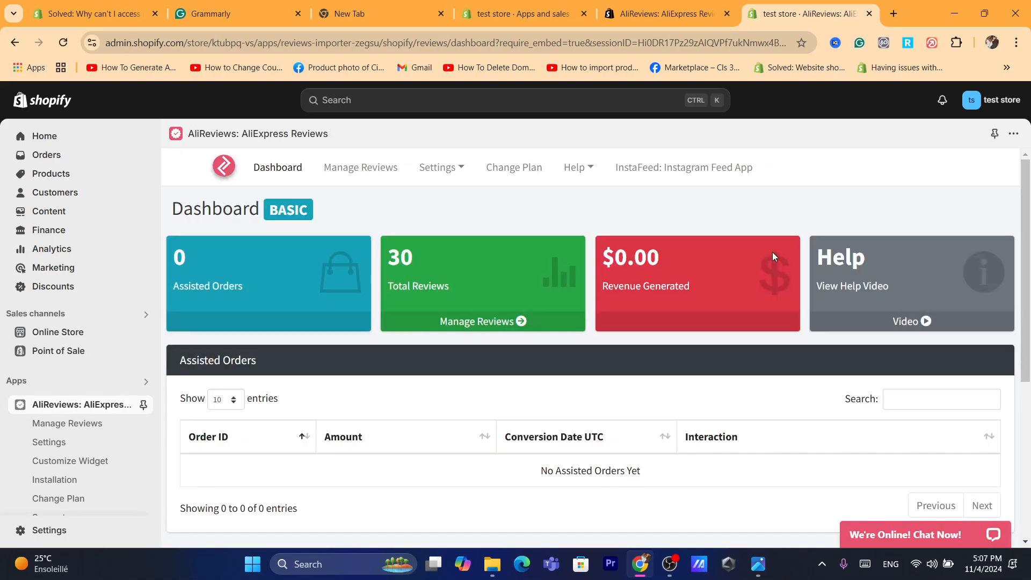
Step: In the app's review management, start a review import for the RollsTimi Pagani Design DD40 PD1783 watch with Amazon Import as source
{"action": "left_click", "coordinate": [361, 175]}
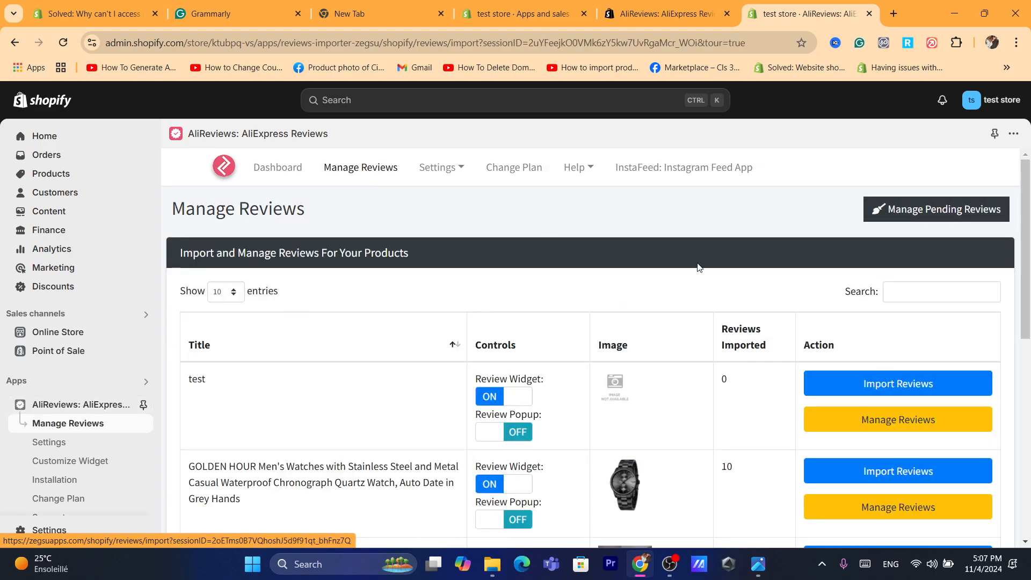
{"action": "scroll", "coordinate": [559, 247], "scroll_direction": "down", "scroll_amount": 3}
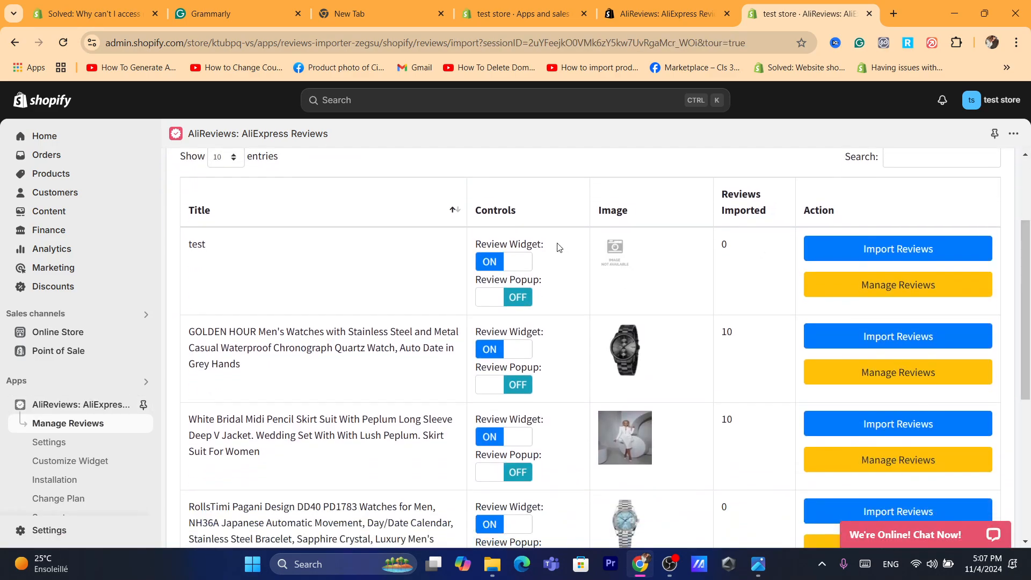
{"action": "left_click_drag", "start_coordinate": [1026, 259], "coordinate": [1030, 368]}
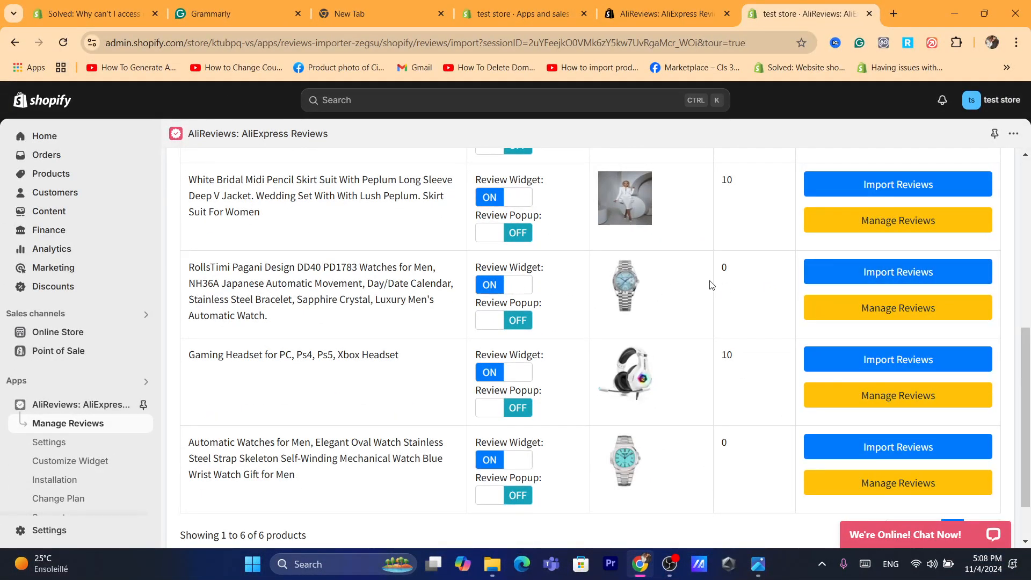
{"action": "left_click", "coordinate": [856, 270]}
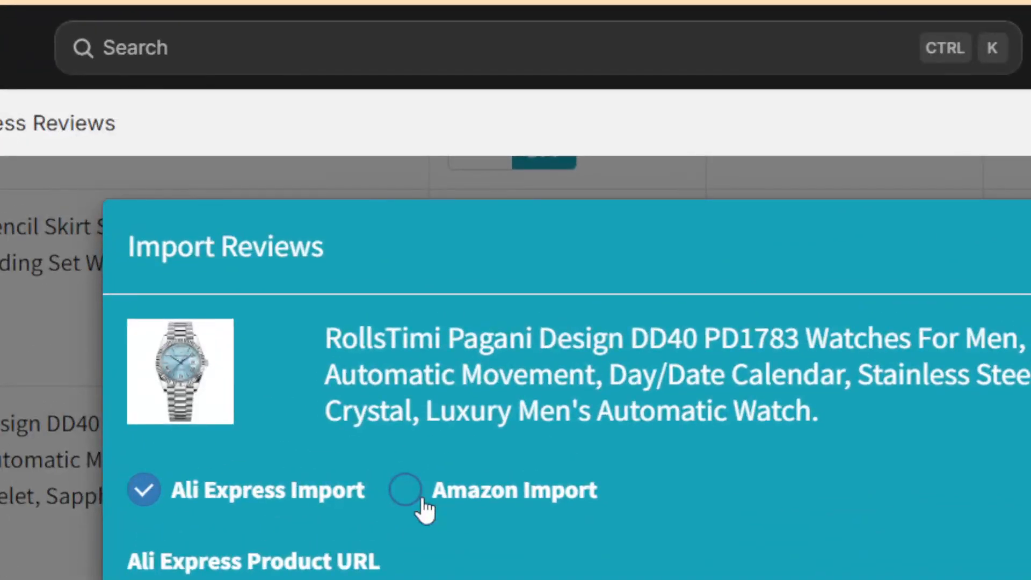
{"action": "left_click", "coordinate": [466, 298]}
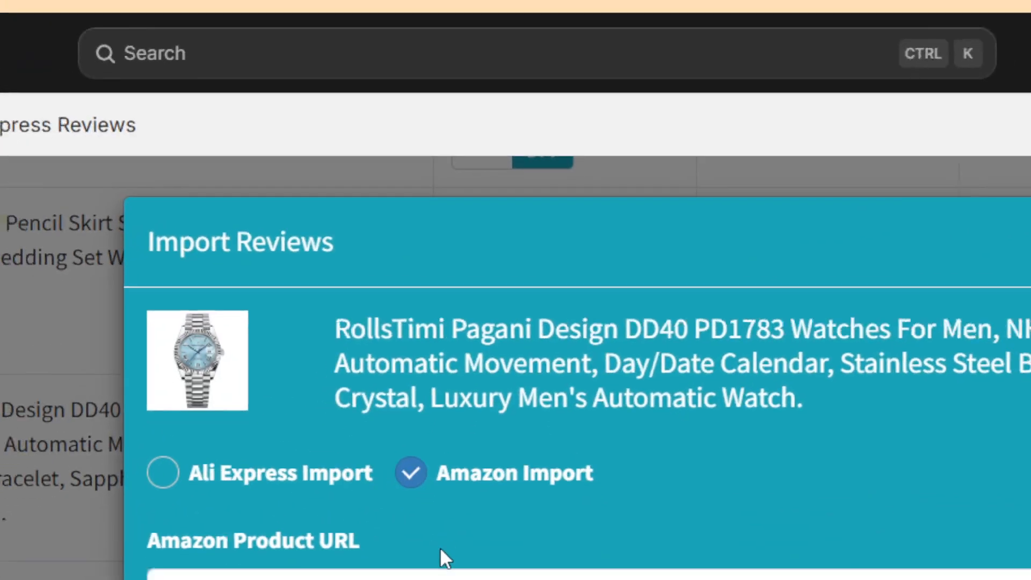
{"action": "left_click", "coordinate": [441, 350]}
Step: Open the Amazon website in a new browser tab
{"action": "key", "text": "ctrl+t"}
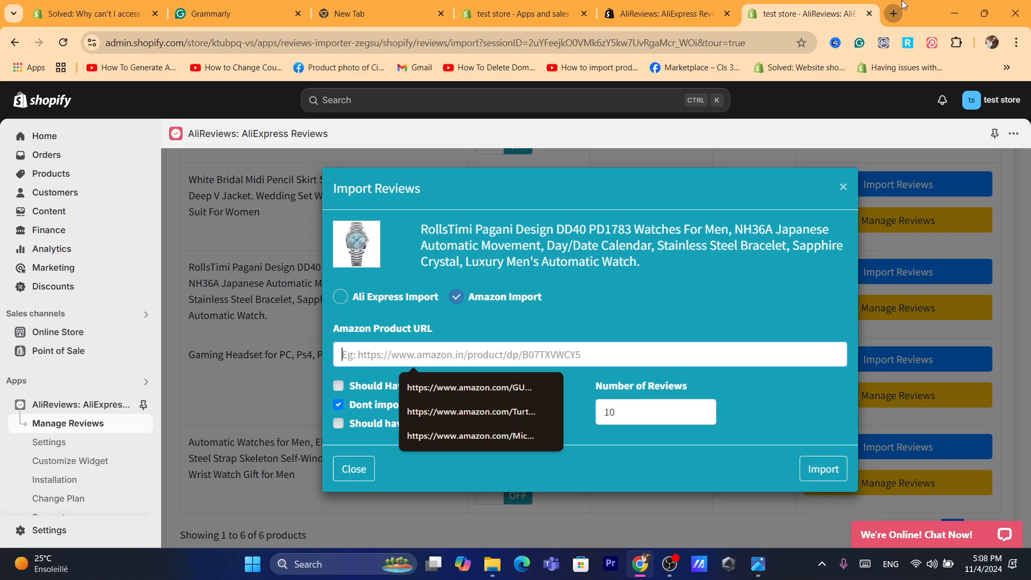
{"action": "type", "text": "a"}
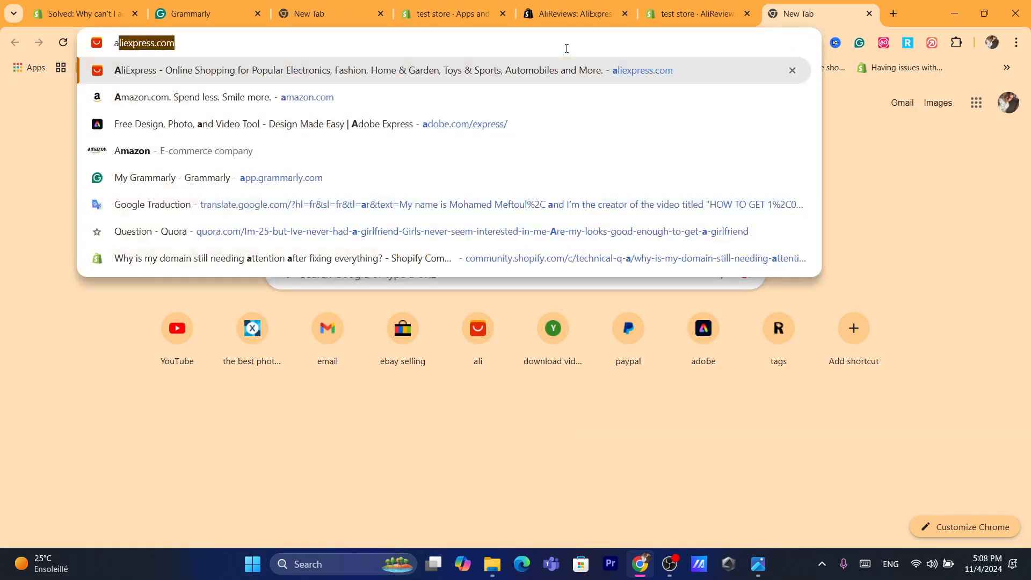
{"action": "type", "text": "mazon"}
{"action": "key", "text": "Return"}
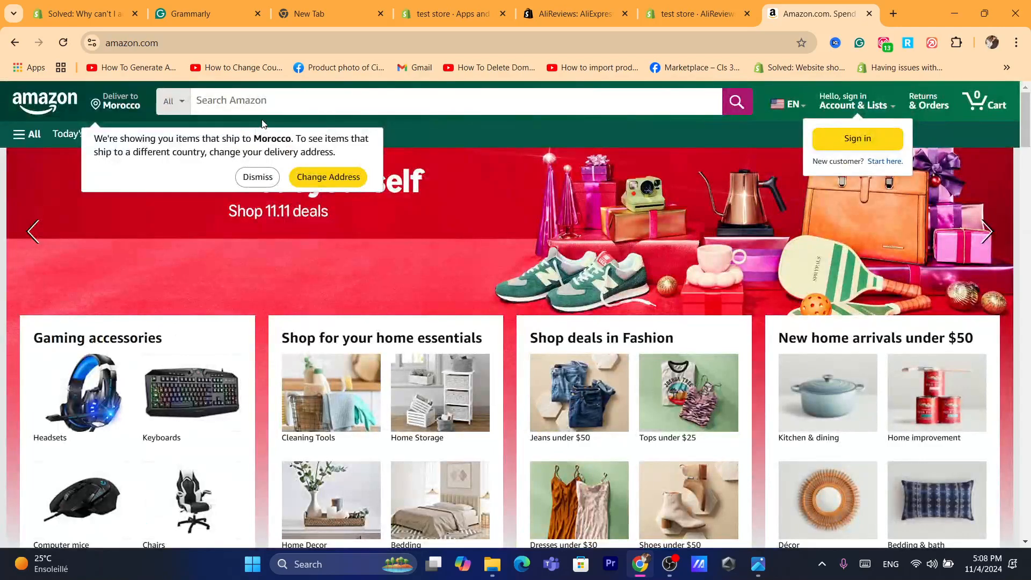
Step: Search Amazon for "watch" and open the Casio Men's Vintage A158WA-1 Water Resistant Digital Watch page, dismissing the delivery notice
{"action": "left_click", "coordinate": [246, 105]}
{"action": "type", "text": "watch"}
{"action": "key", "text": "Return"}
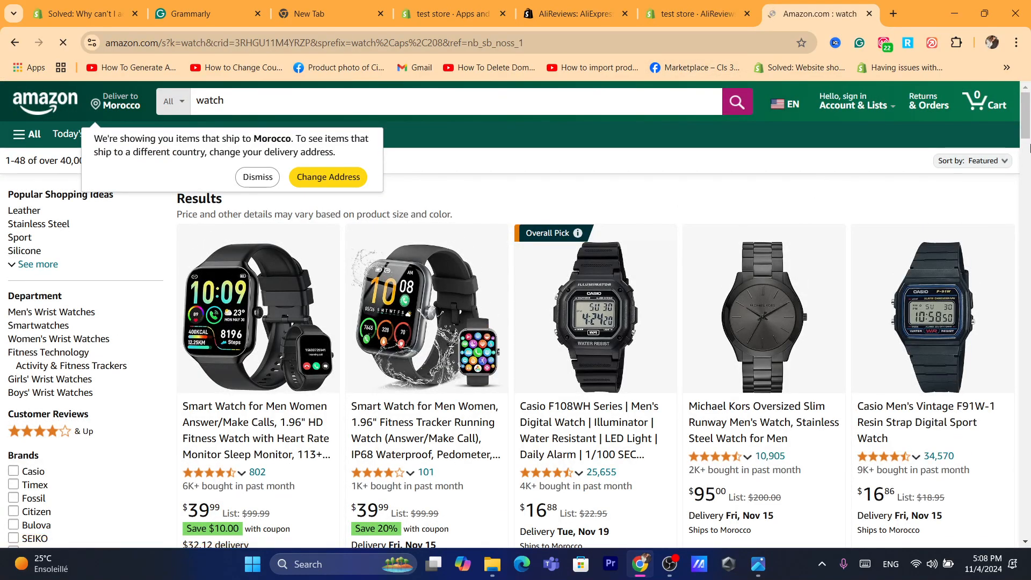
{"action": "scroll", "coordinate": [1028, 175], "scroll_direction": "down", "scroll_amount": 6}
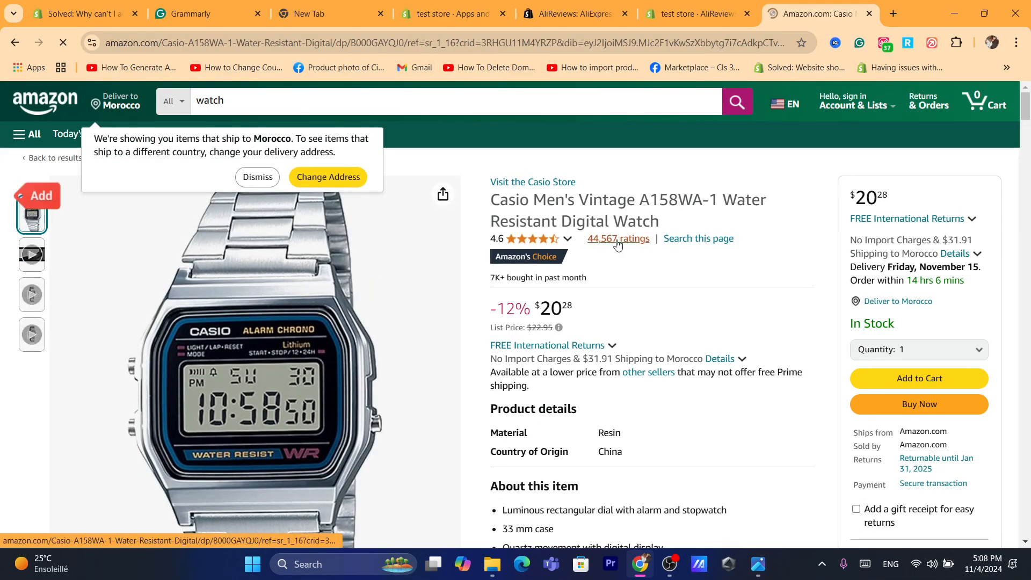
{"action": "left_click", "coordinate": [257, 177]}
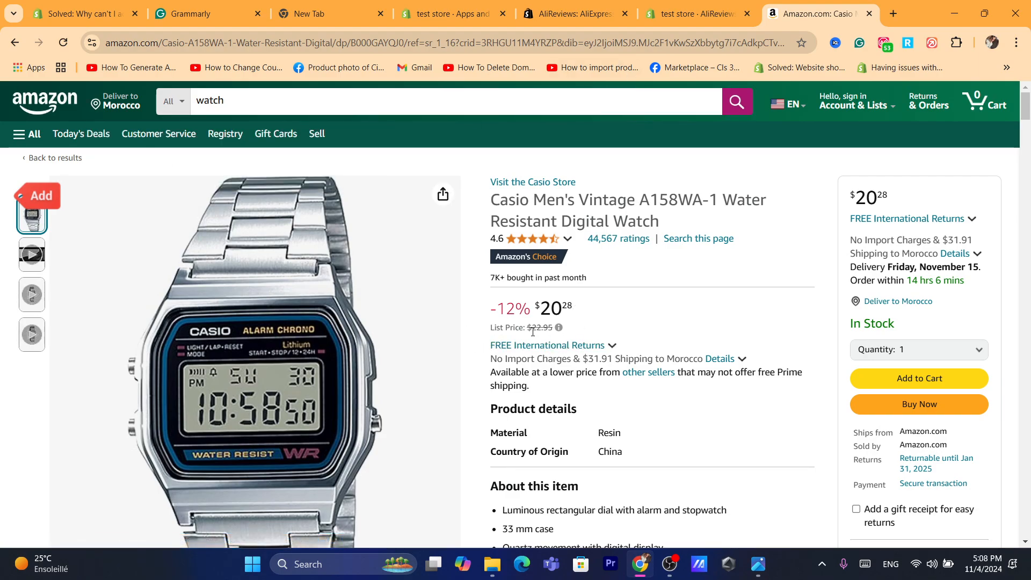
Step: Copy the web address of the Casio A158WA-1 watch page
{"action": "left_click", "coordinate": [514, 48]}
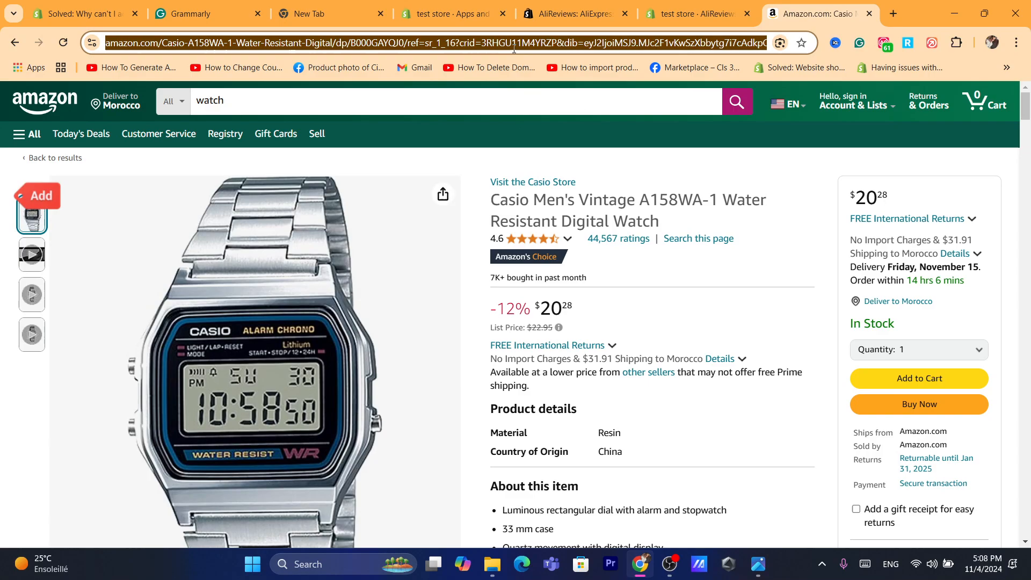
{"action": "right_click", "coordinate": [513, 48]}
{"action": "left_click", "coordinate": [567, 174]}
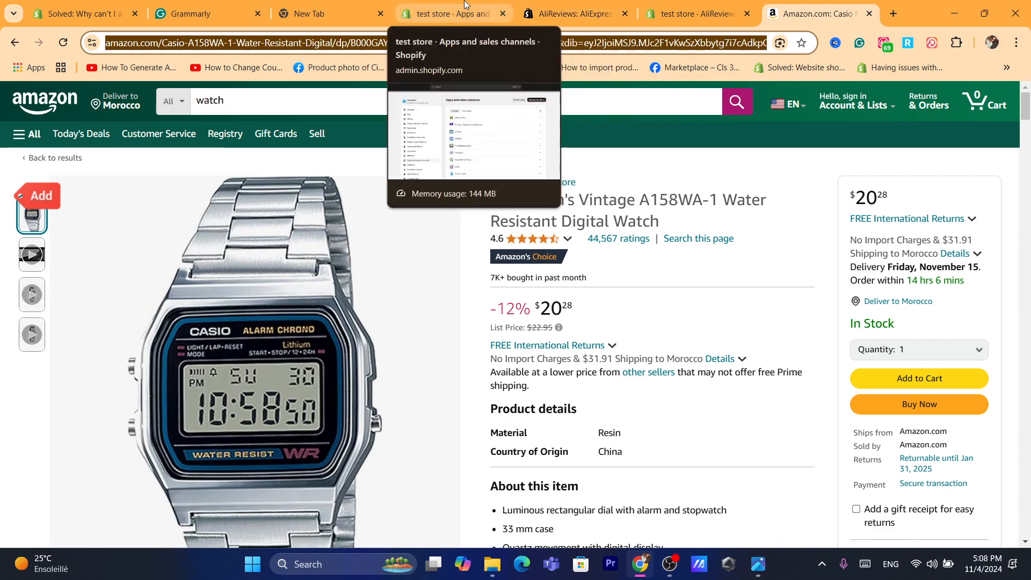
{"action": "mouse_move", "coordinate": [529, 238]}
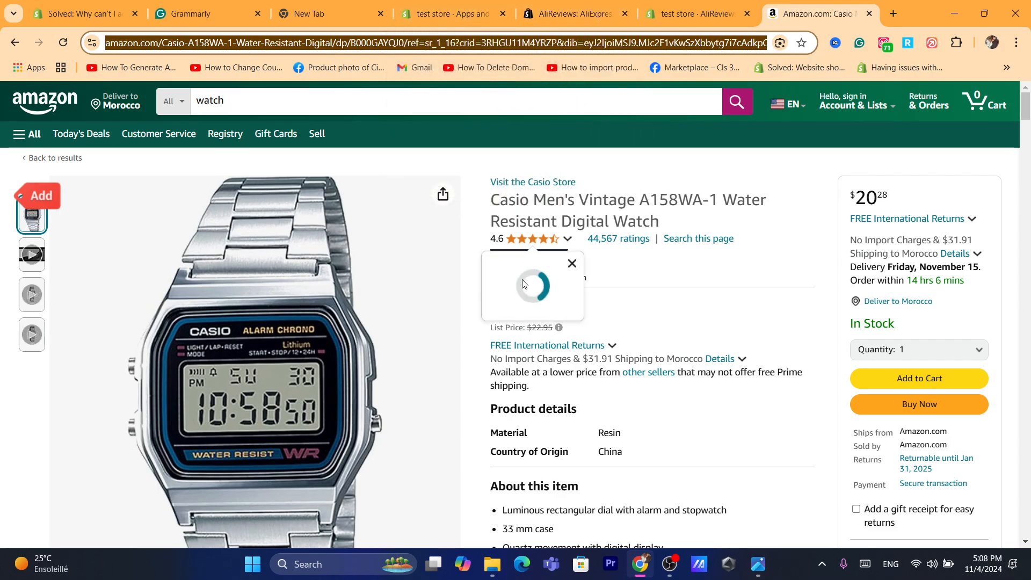
{"action": "left_click_drag", "start_coordinate": [532, 293], "coordinate": [569, 221]}
{"action": "triple_click", "coordinate": [569, 221]}
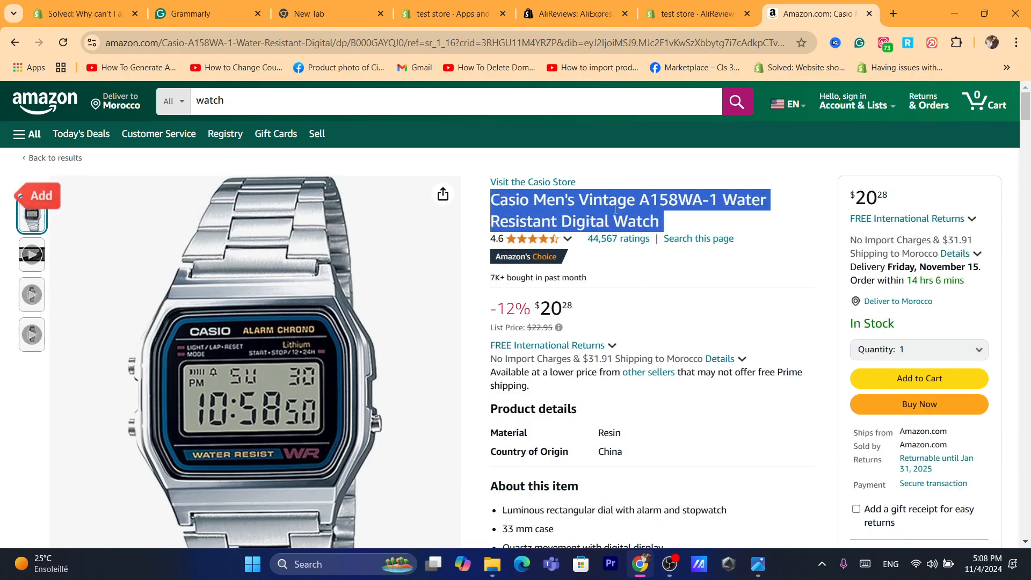
{"action": "double_click", "coordinate": [519, 310]}
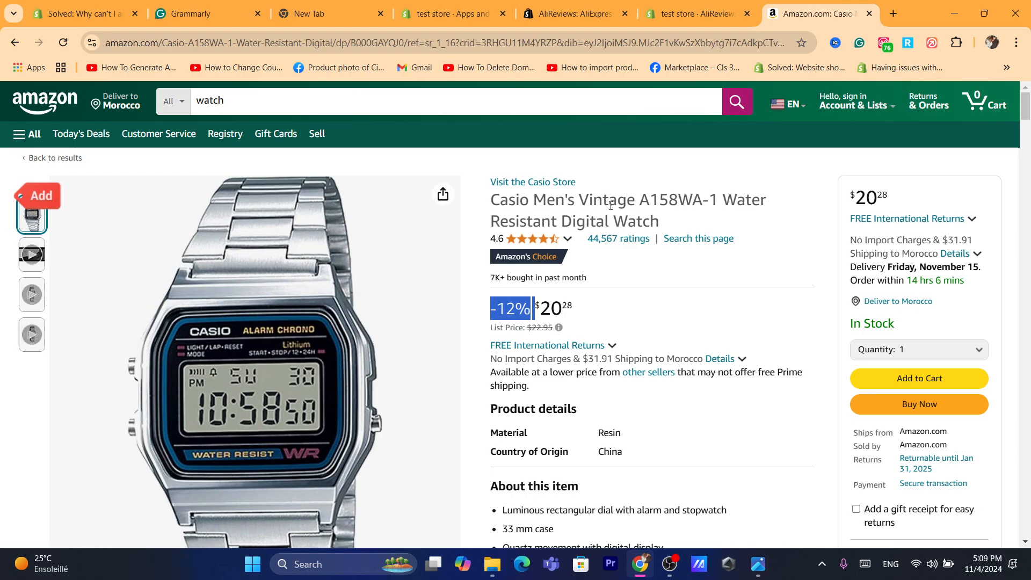
{"action": "triple_click", "coordinate": [611, 206]}
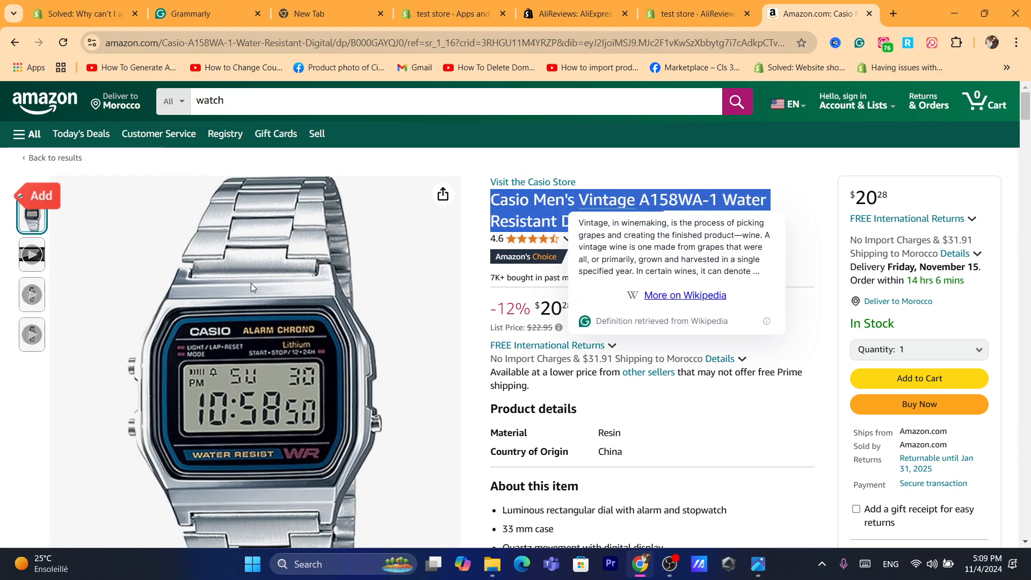
{"action": "double_click", "coordinate": [525, 217]}
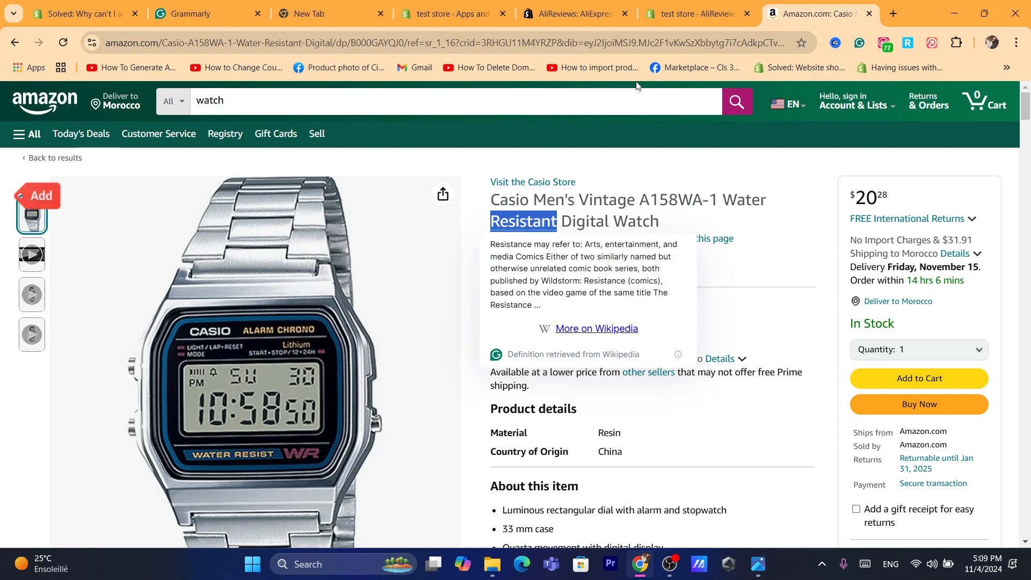
{"action": "triple_click", "coordinate": [606, 202]}
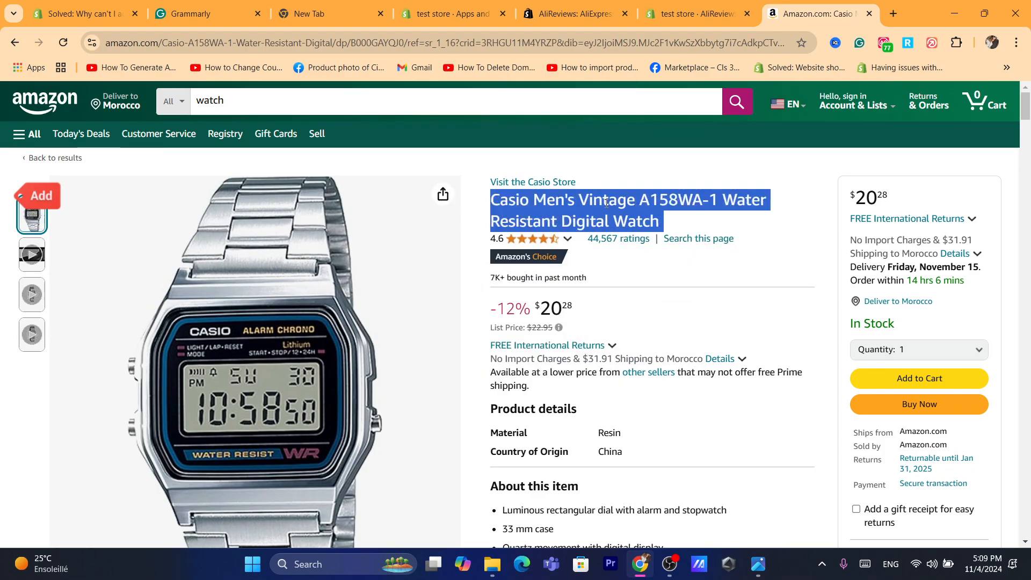
Step: Copy the Casio watch page's address into the Amazon Product URL of the RollsTimi watch's review import
{"action": "left_click", "coordinate": [386, 37]}
{"action": "right_click", "coordinate": [408, 44]}
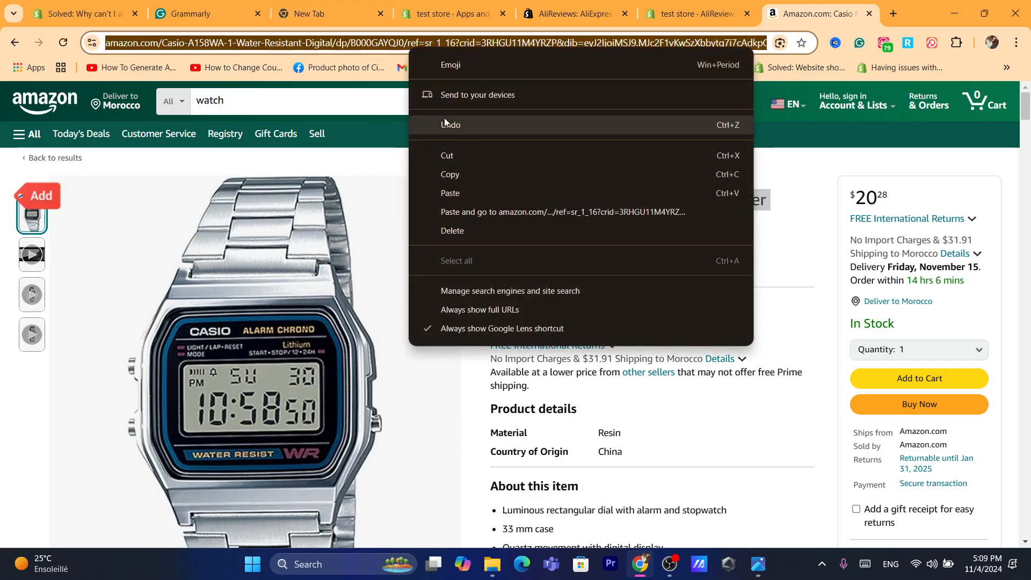
{"action": "left_click", "coordinate": [452, 174]}
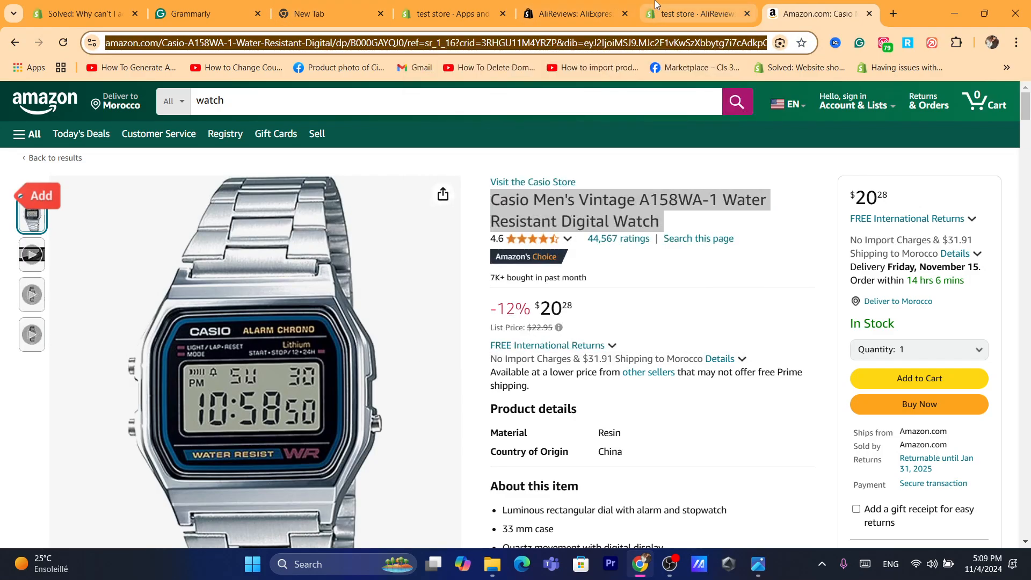
{"action": "left_click", "coordinate": [656, 5]}
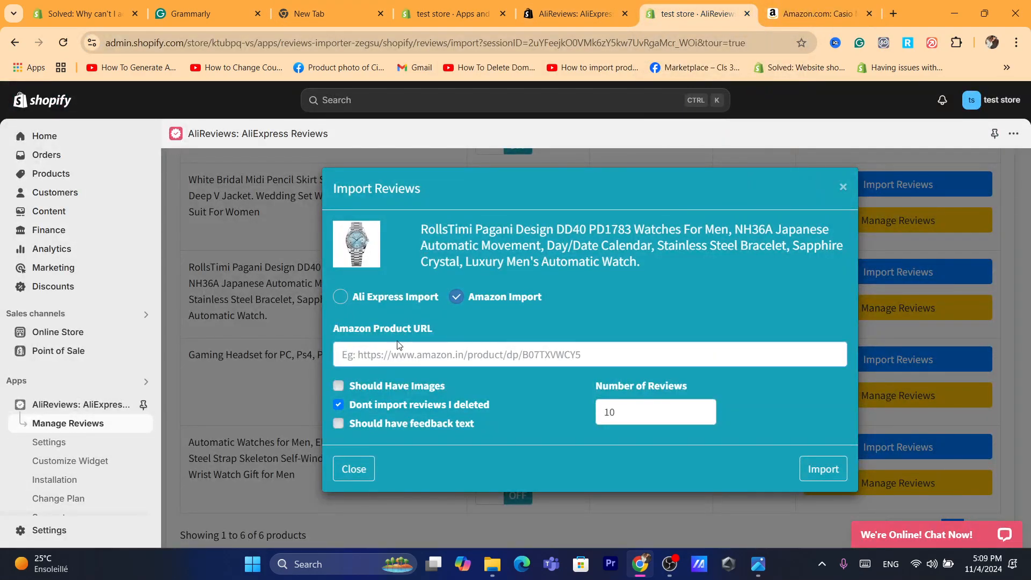
{"action": "key", "text": "ctrl+v"}
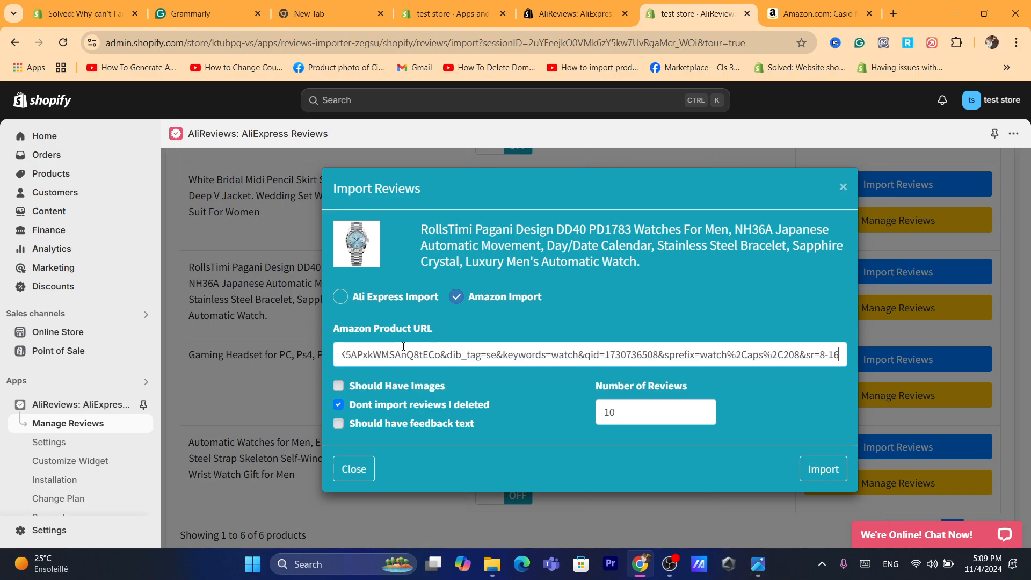
Step: Require reviews to have images, set the number of reviews to 30, and submit the Amazon import
{"action": "key", "text": "ctrl+a"}
{"action": "right_click", "coordinate": [406, 347]}
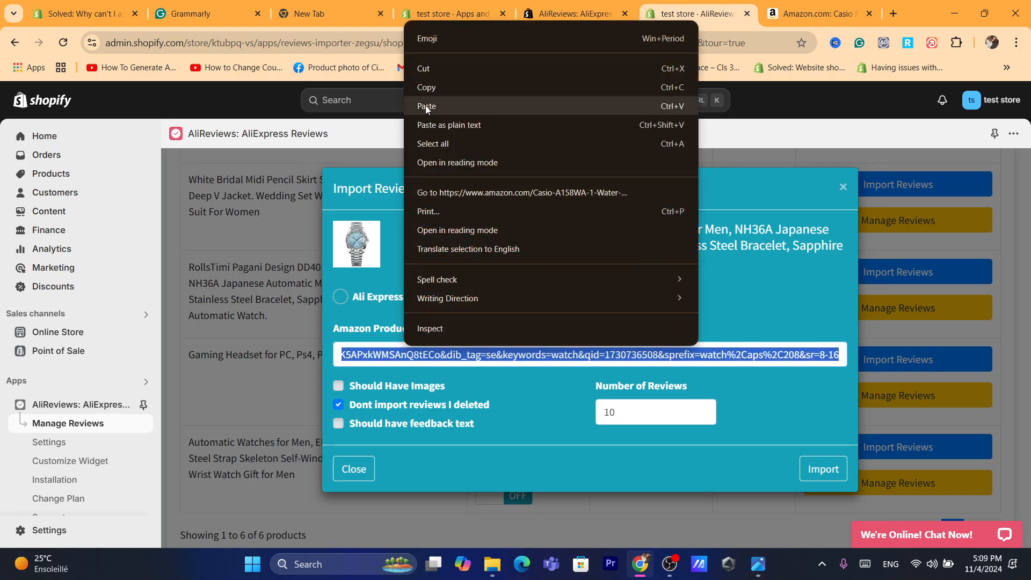
{"action": "left_click", "coordinate": [774, 245]}
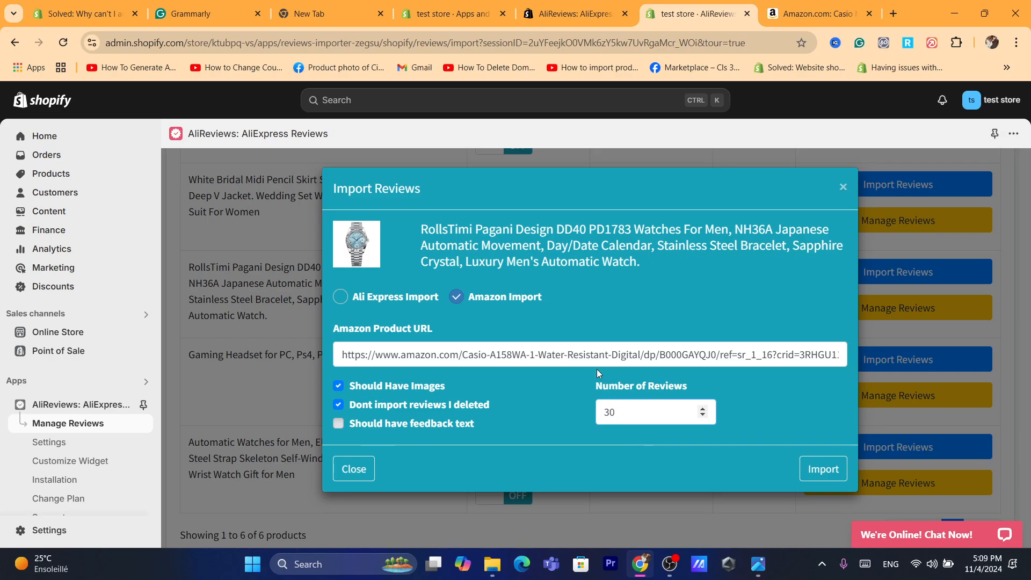
{"action": "left_click", "coordinate": [824, 469]}
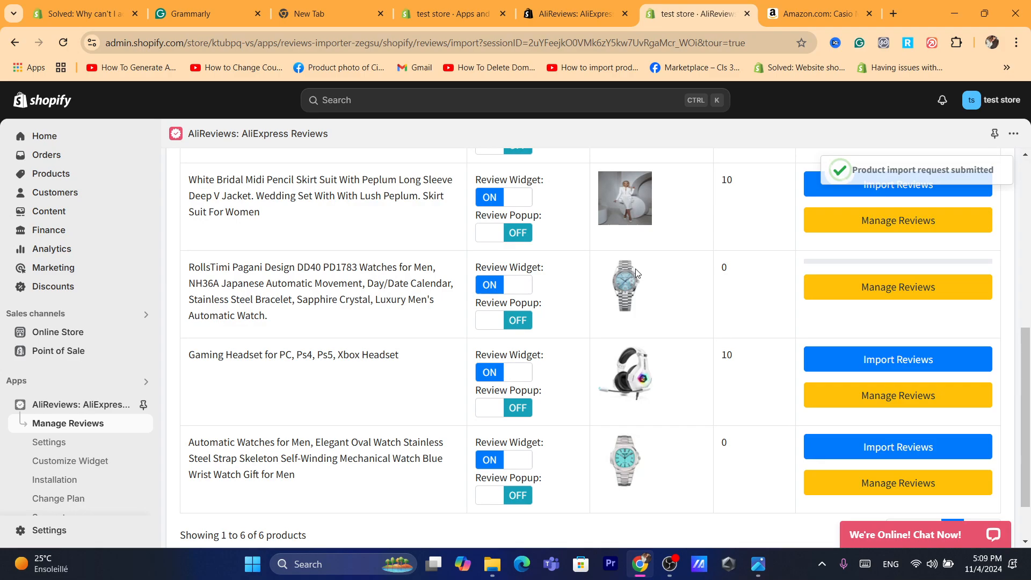
Step: Leave the store settings, check the RollsTimi watch's imported review count in AliReviews, and return to the Shopify admin
{"action": "left_click", "coordinate": [451, 13]}
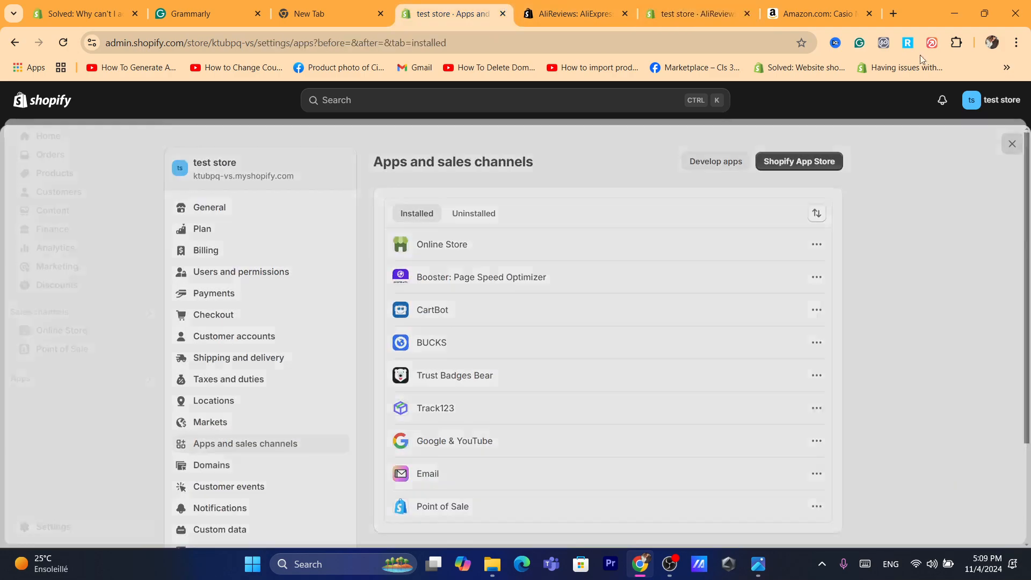
{"action": "left_click", "coordinate": [698, 14]}
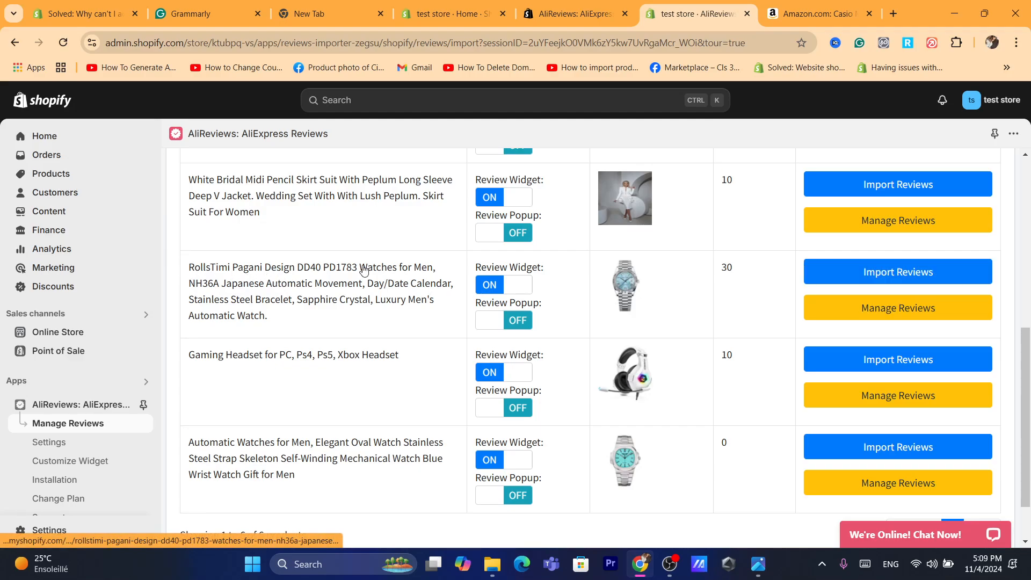
{"action": "left_click", "coordinate": [570, 14]}
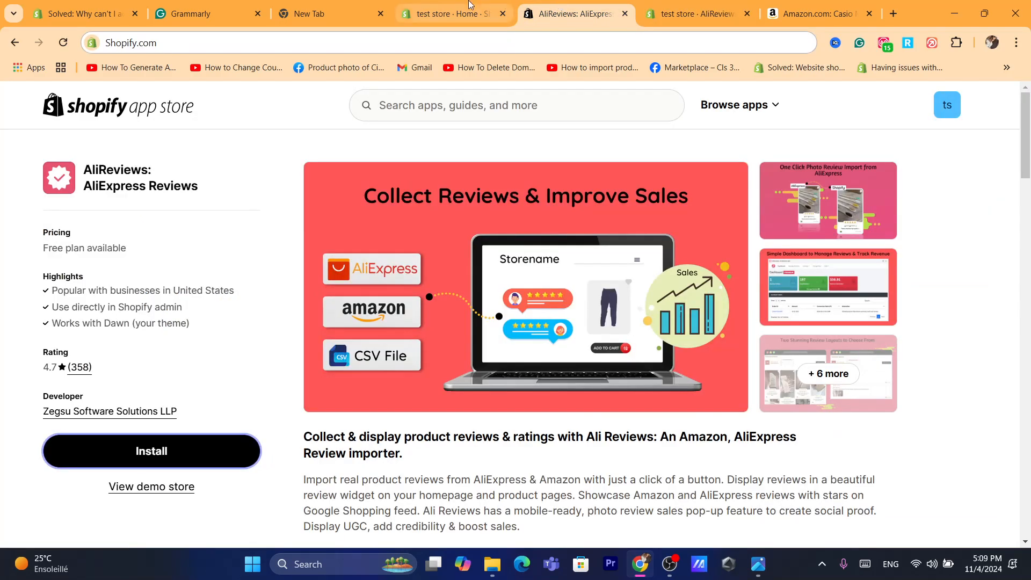
{"action": "left_click", "coordinate": [469, 4]}
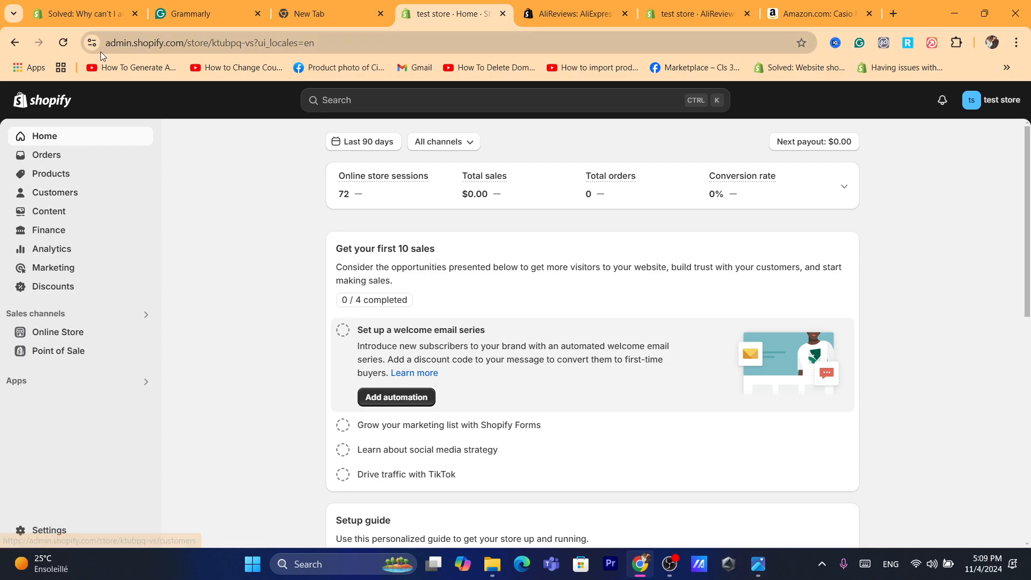
Step: From the store's product list, view the RollsTimi Pagani Design watch on the online store and examine its page
{"action": "left_click", "coordinate": [49, 333]}
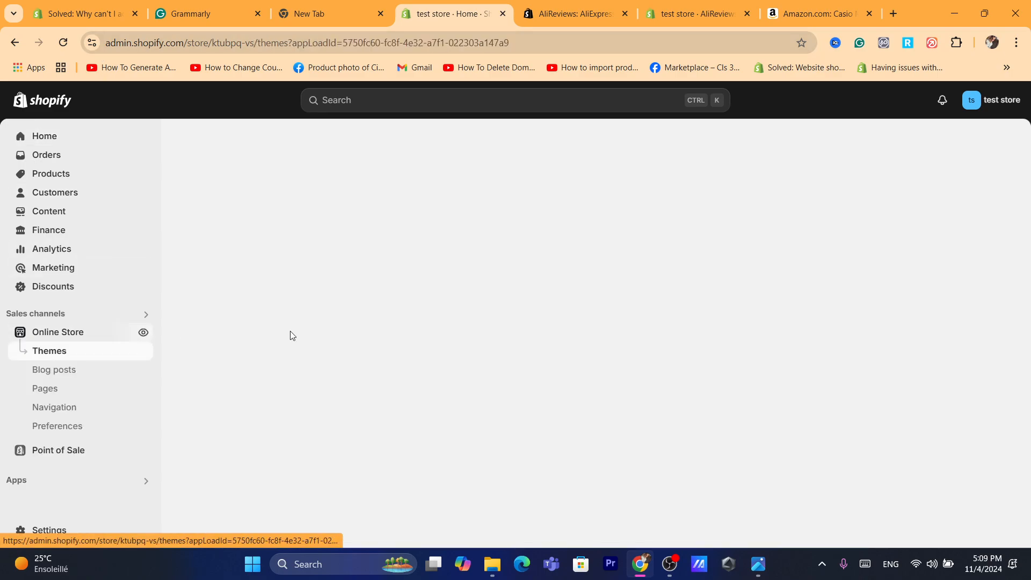
{"action": "left_click", "coordinate": [47, 174]}
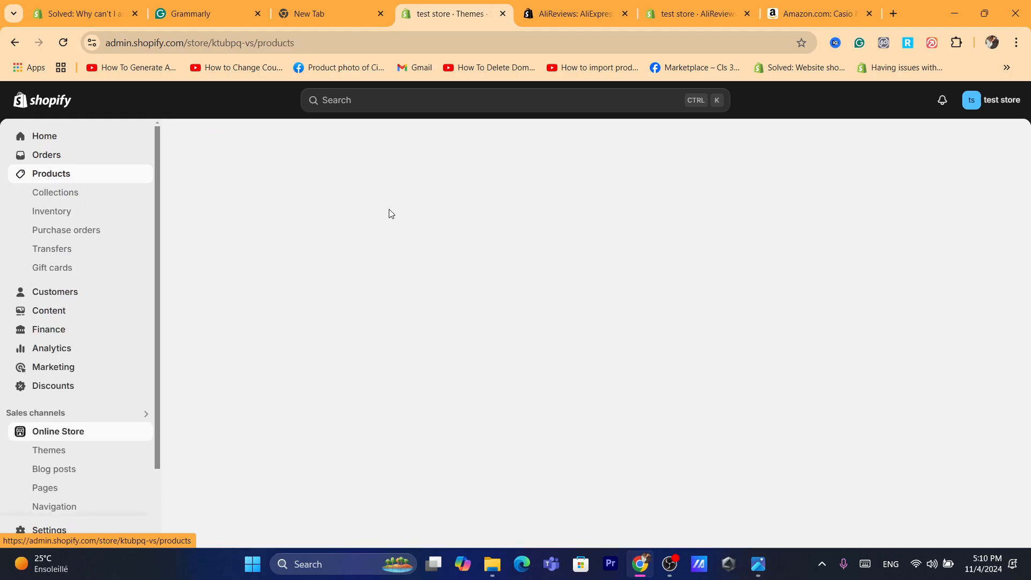
{"action": "scroll", "coordinate": [1028, 234], "scroll_direction": "down", "scroll_amount": 1}
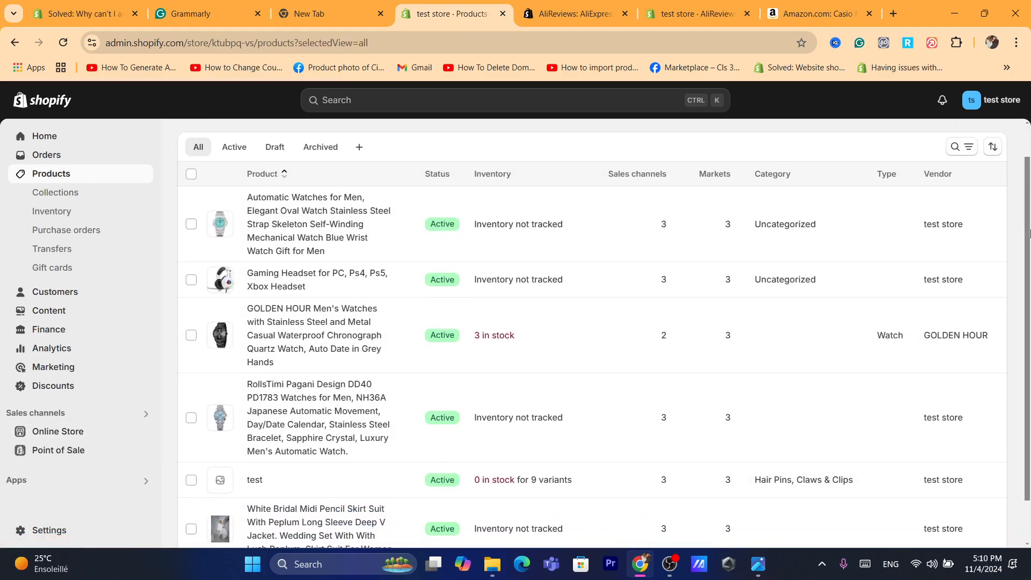
{"action": "left_click", "coordinate": [412, 418]}
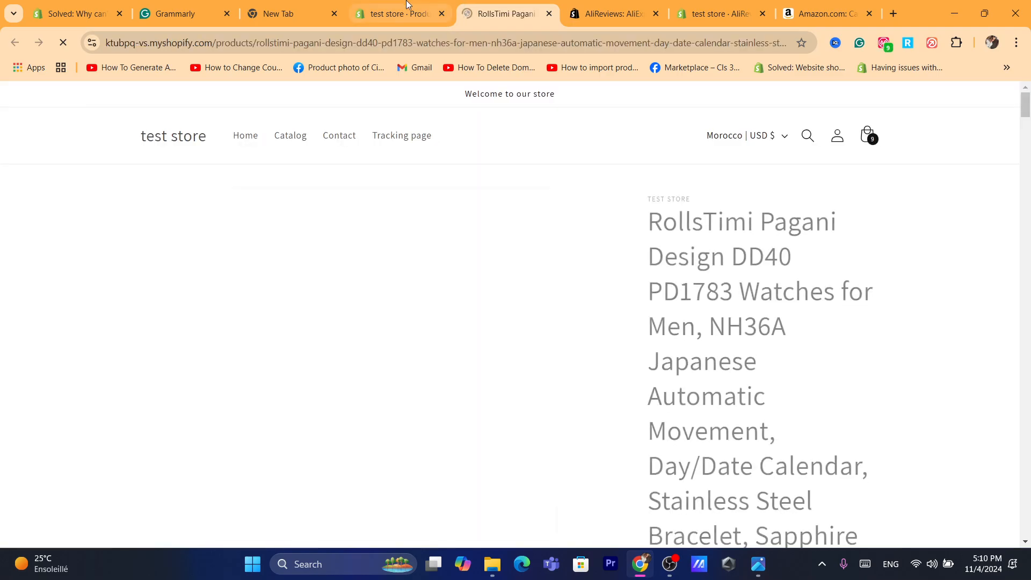
{"action": "left_click", "coordinate": [424, 14]}
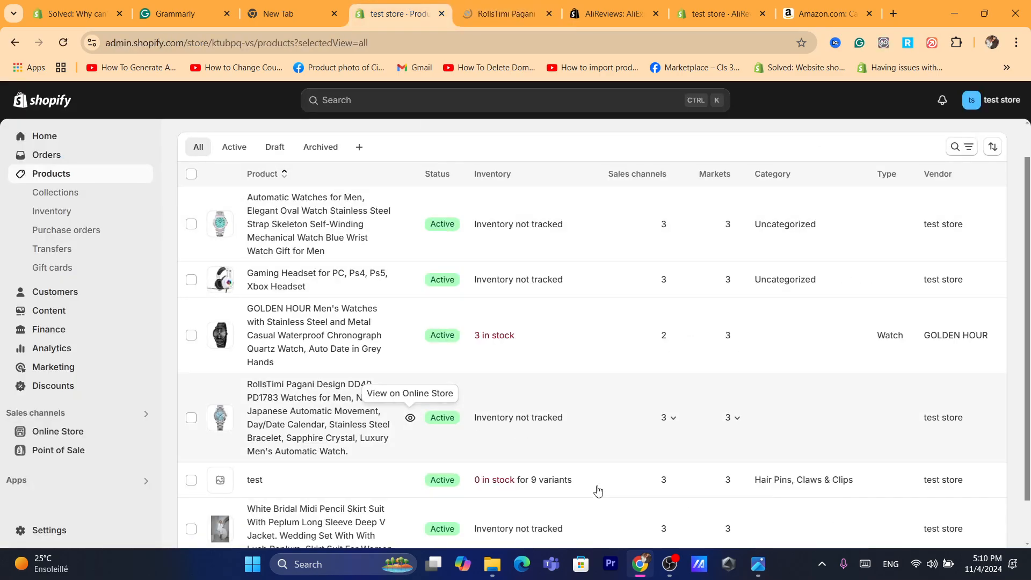
{"action": "left_click", "coordinate": [410, 417]}
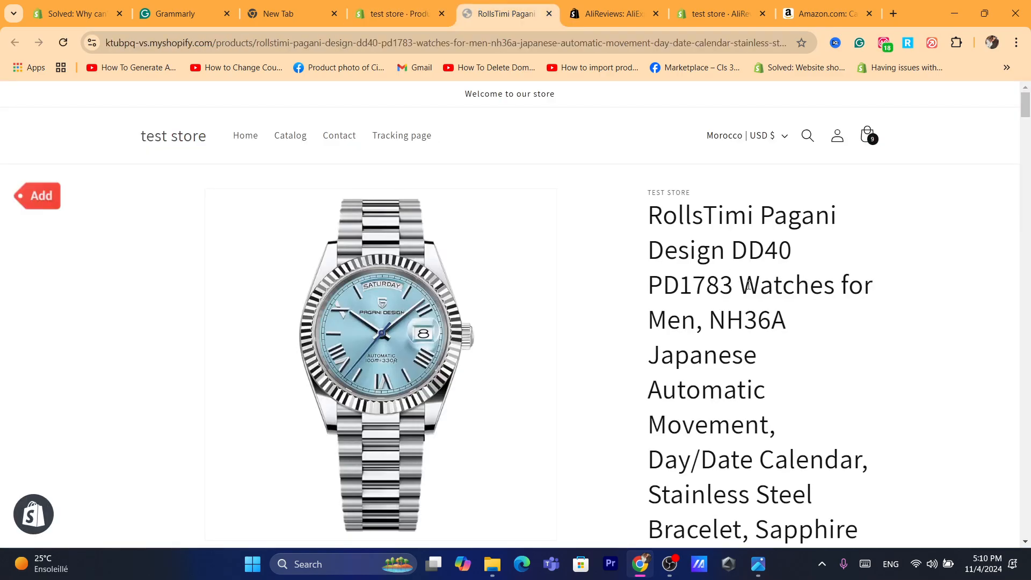
{"action": "mouse_move", "coordinate": [1027, 107]}
{"action": "left_mouse_down"}
{"action": "mouse_move", "coordinate": [1027, 334]}
{"action": "mouse_move", "coordinate": [1014, 472]}
{"action": "mouse_move", "coordinate": [1020, 236]}
{"action": "mouse_move", "coordinate": [1029, 315]}
{"action": "mouse_move", "coordinate": [1025, 111]}
{"action": "left_mouse_up"}
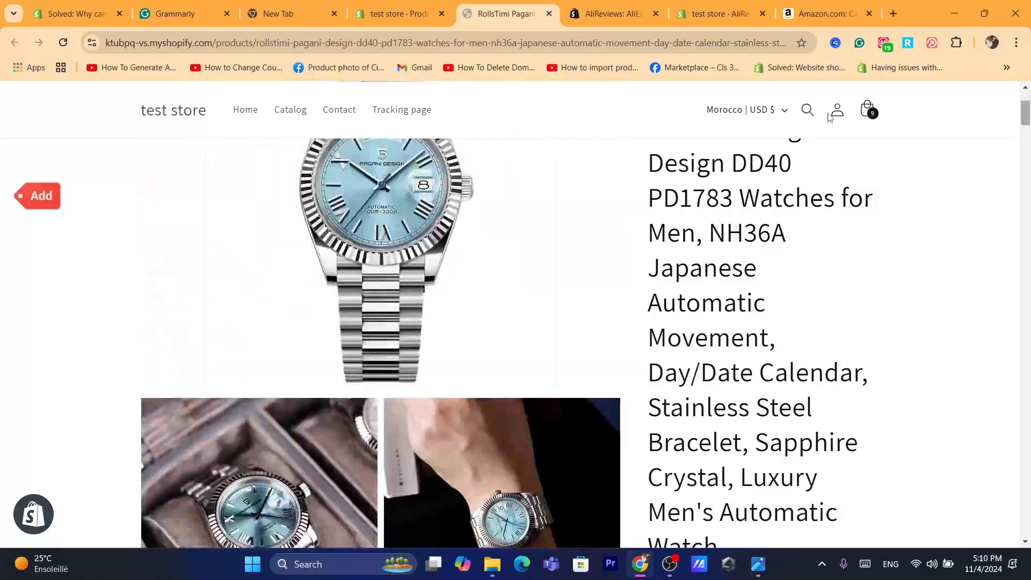
Step: Back in the Shopify admin, open the current Dawn theme of the online store for customization
{"action": "left_click", "coordinate": [401, 5]}
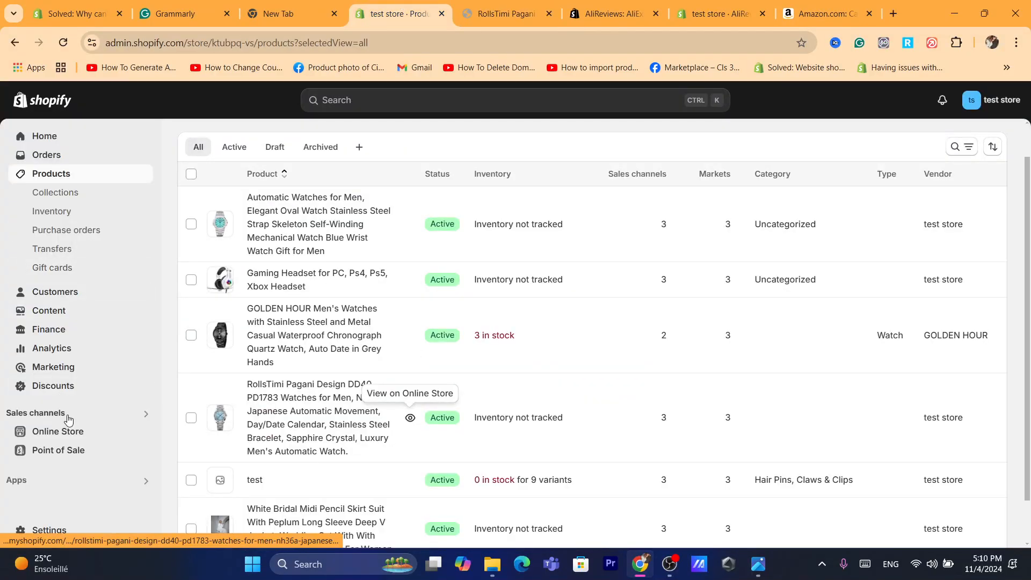
{"action": "left_click", "coordinate": [57, 431]}
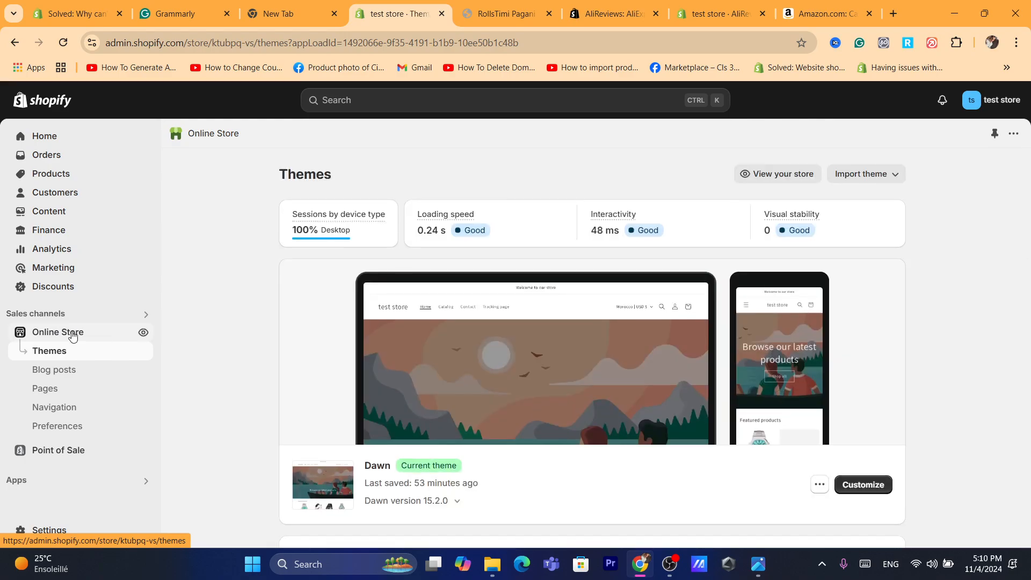
{"action": "left_click", "coordinate": [854, 485]}
{"action": "left_click", "coordinate": [415, 42]}
{"action": "type", "text": "s"}
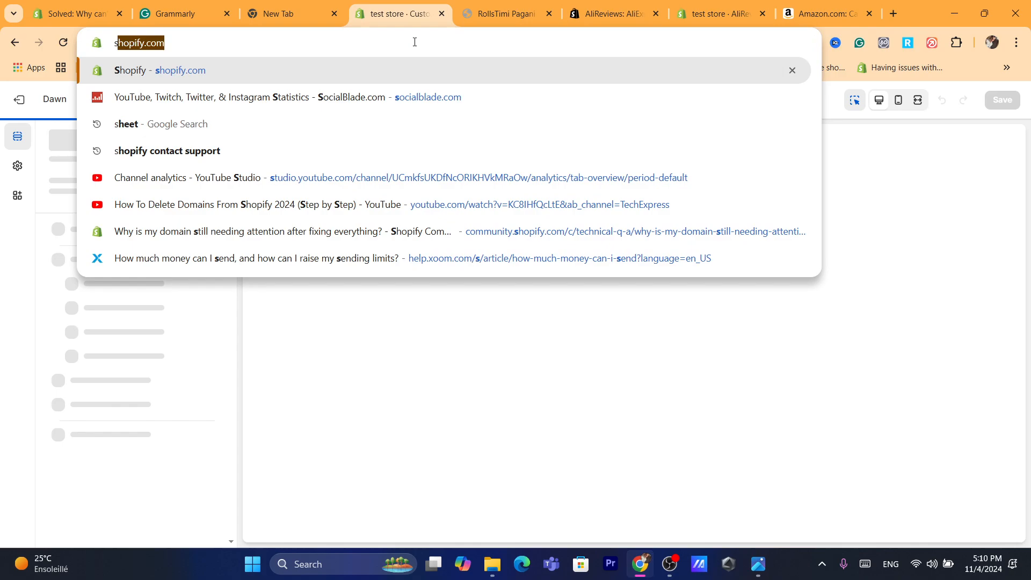
{"action": "left_click", "coordinate": [425, 400]}
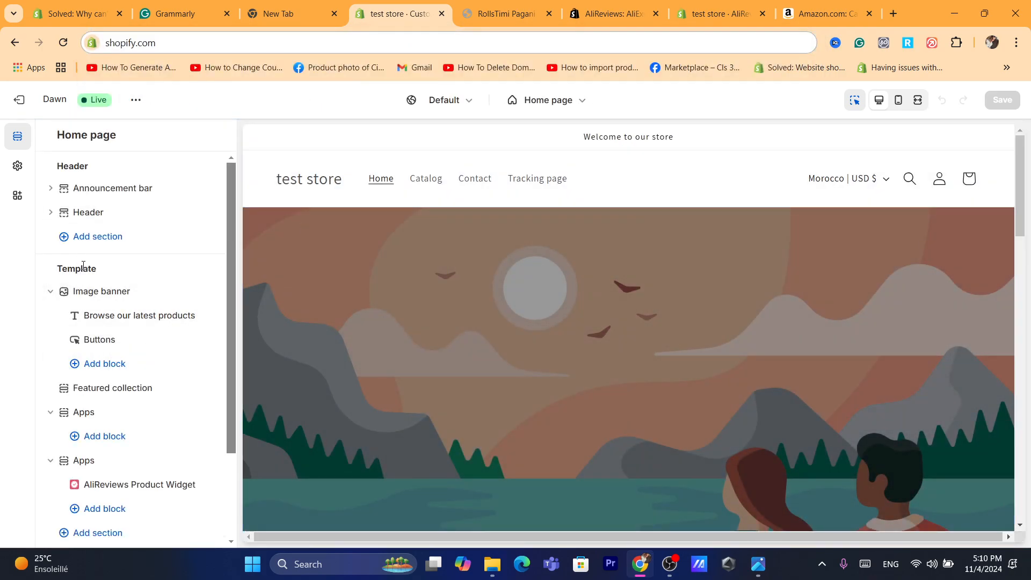
Step: Add the AliReviews Product Widget app block to the empty Apps section below the featured collection on the home page
{"action": "left_click", "coordinate": [99, 365]}
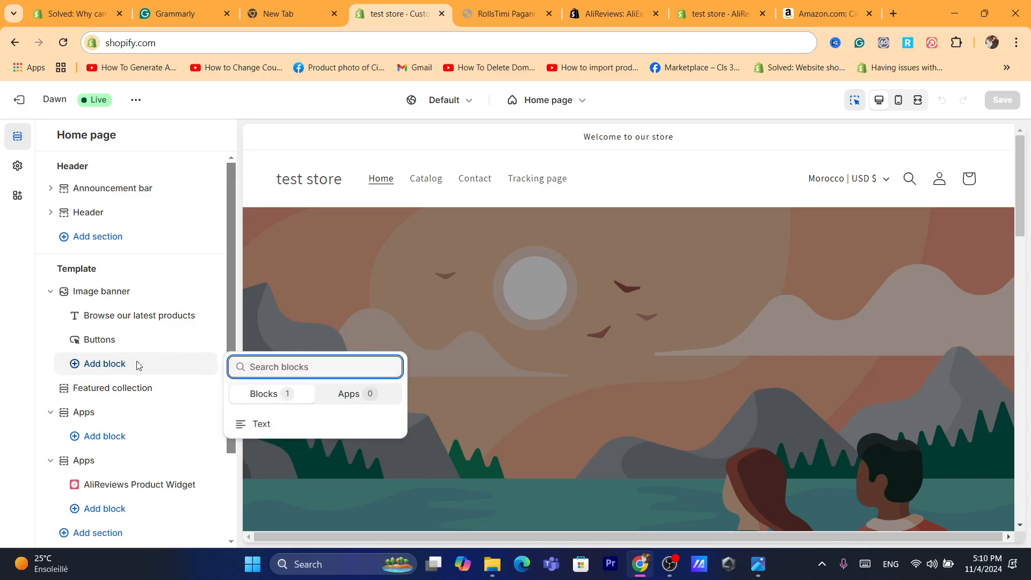
{"action": "left_click", "coordinate": [105, 437]}
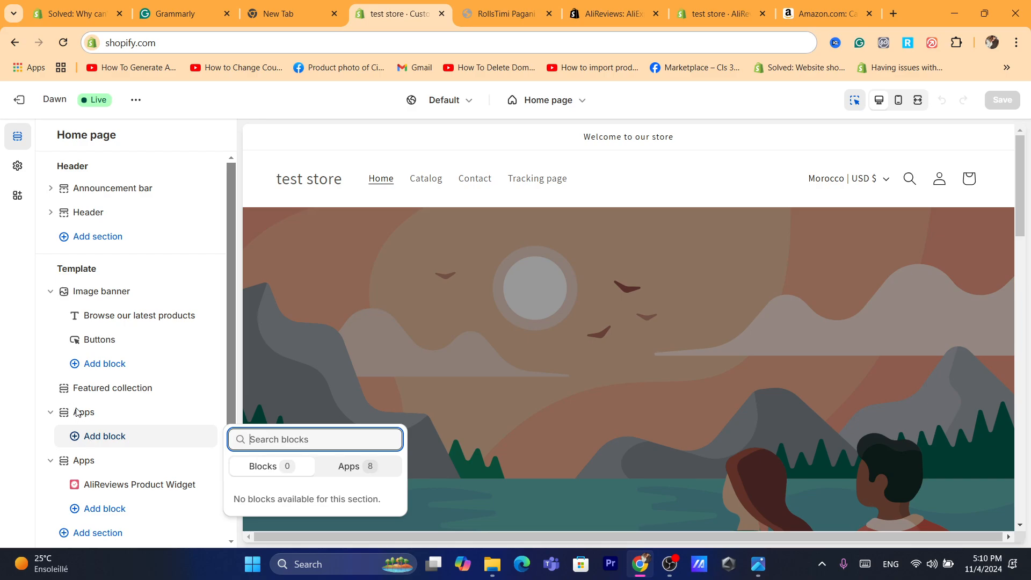
{"action": "left_click", "coordinate": [122, 444]}
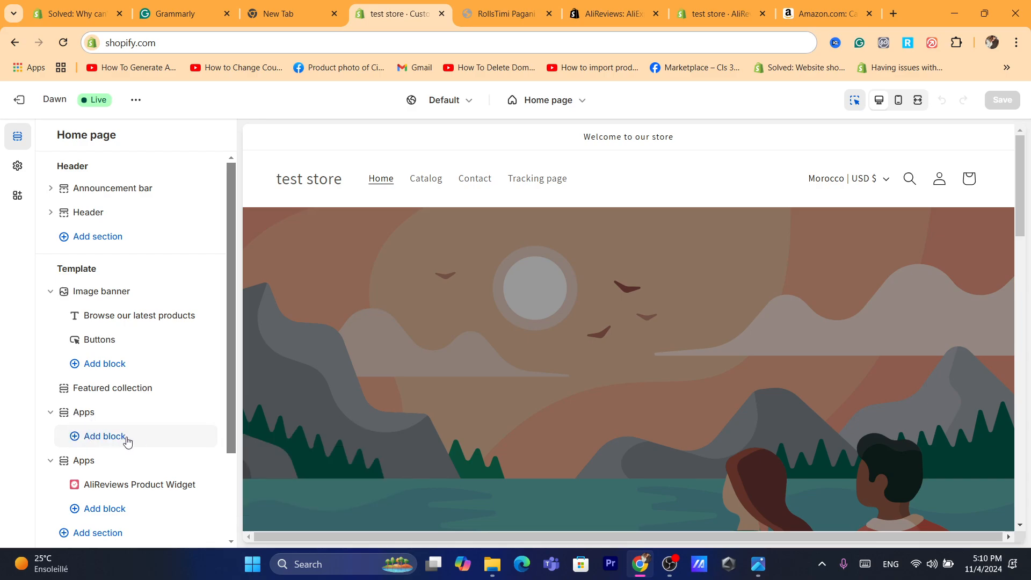
{"action": "left_click", "coordinate": [127, 439]}
{"action": "left_click", "coordinate": [328, 466]}
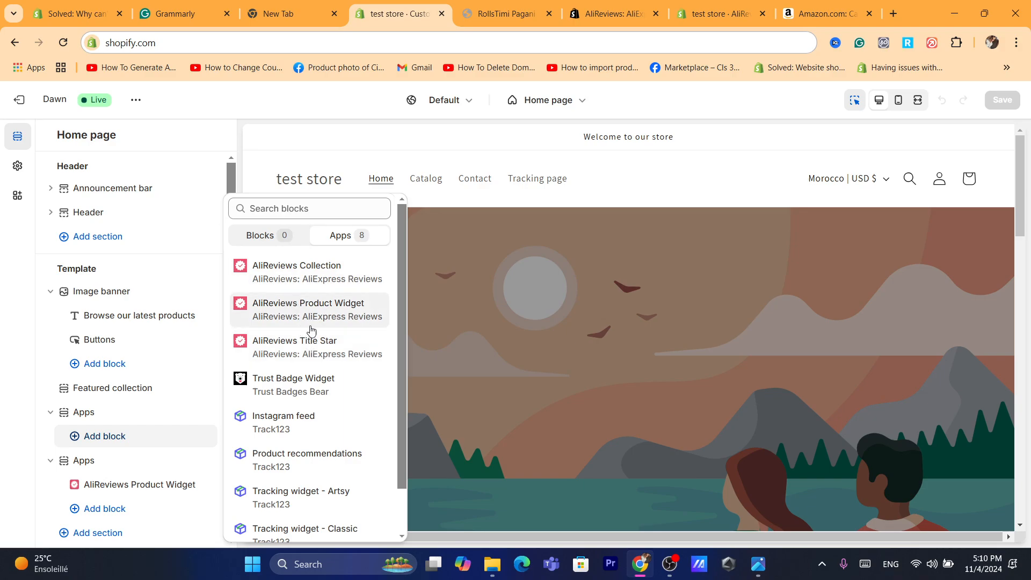
{"action": "left_click", "coordinate": [273, 314]}
{"action": "left_click", "coordinate": [167, 461]}
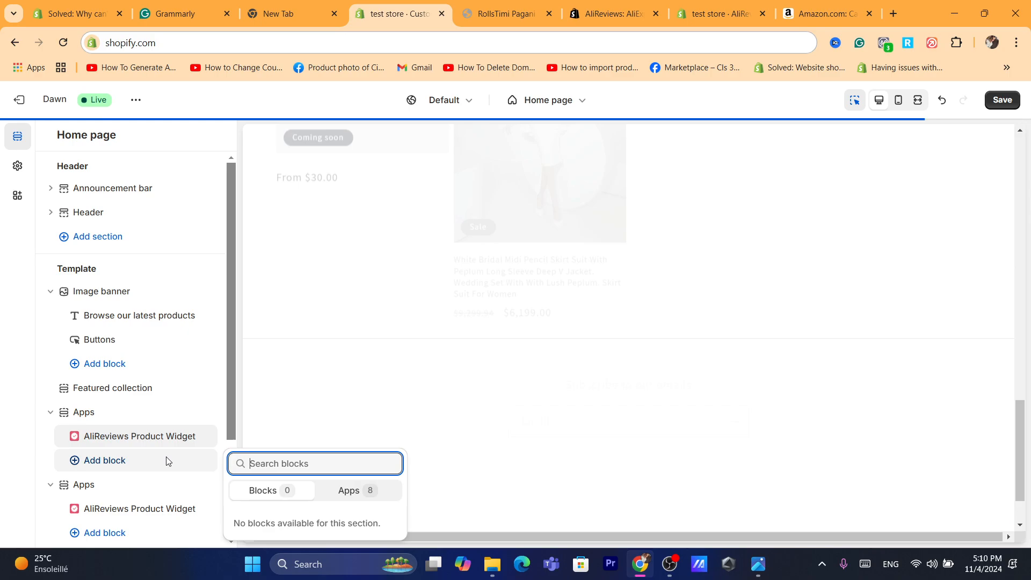
Step: Add the AliReviews Collection app block below the product widget in the home page's first Apps section and save the theme
{"action": "left_click", "coordinate": [360, 499]}
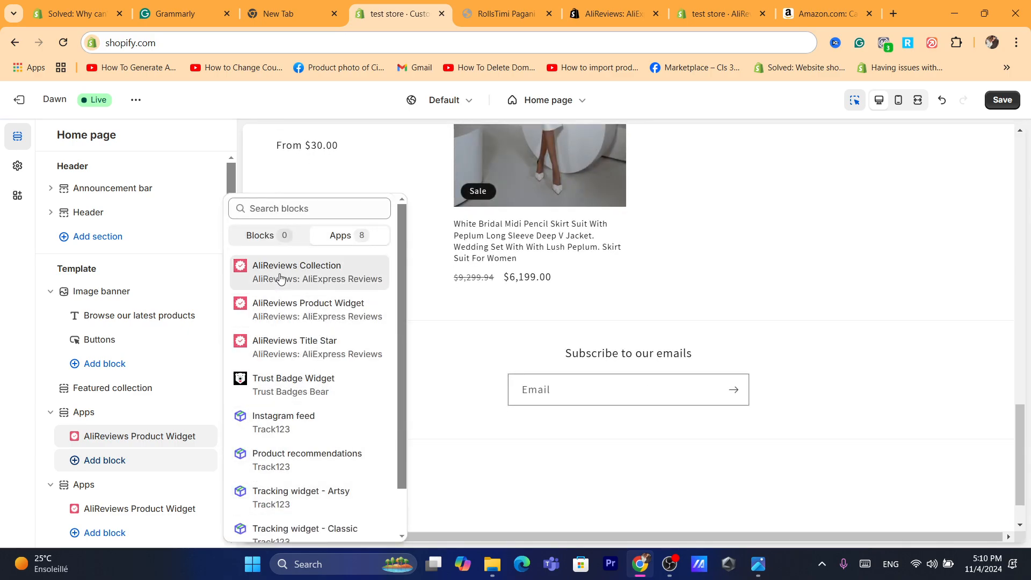
{"action": "left_click", "coordinate": [280, 278]}
{"action": "left_click", "coordinate": [1002, 100]}
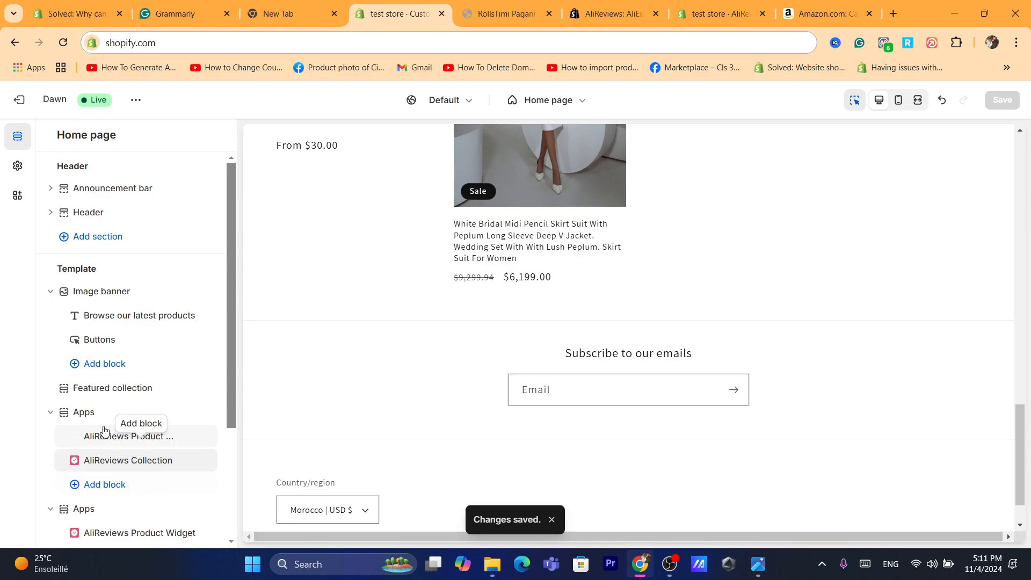
Step: View the home page widget's block settings and switch the theme editor to the Default product template
{"action": "left_click", "coordinate": [141, 446]}
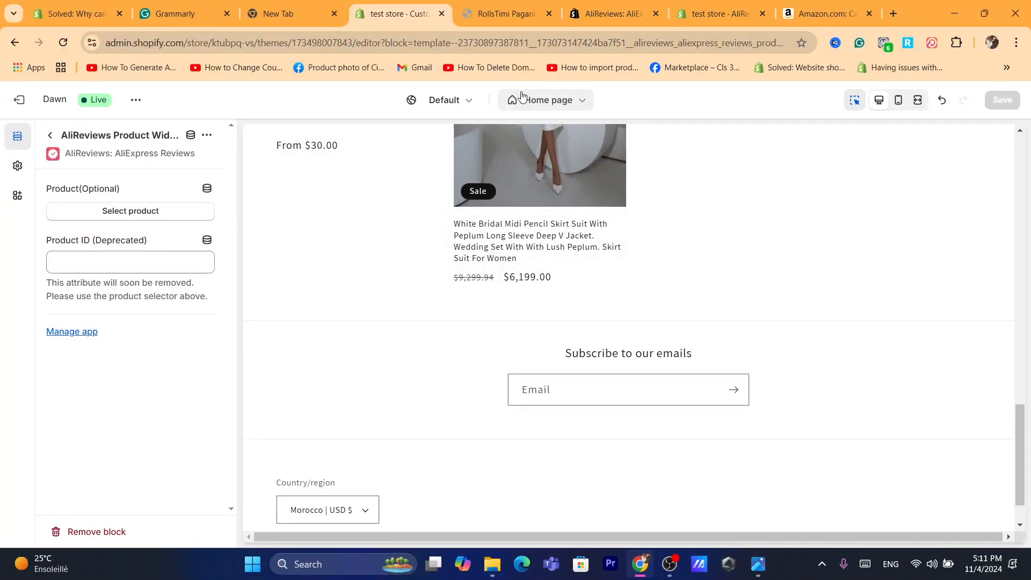
{"action": "left_click", "coordinate": [552, 100]}
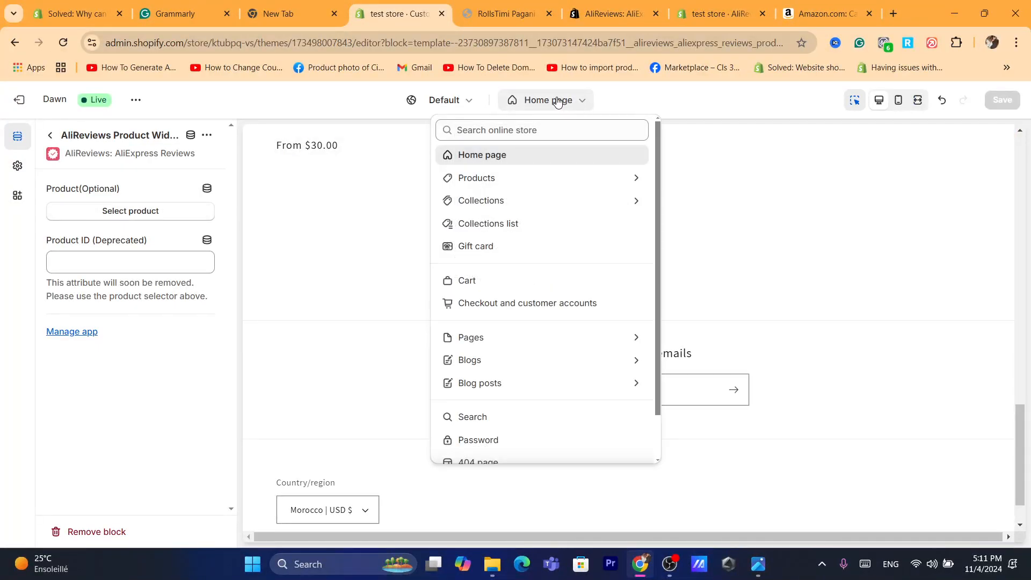
{"action": "left_click", "coordinate": [492, 179]}
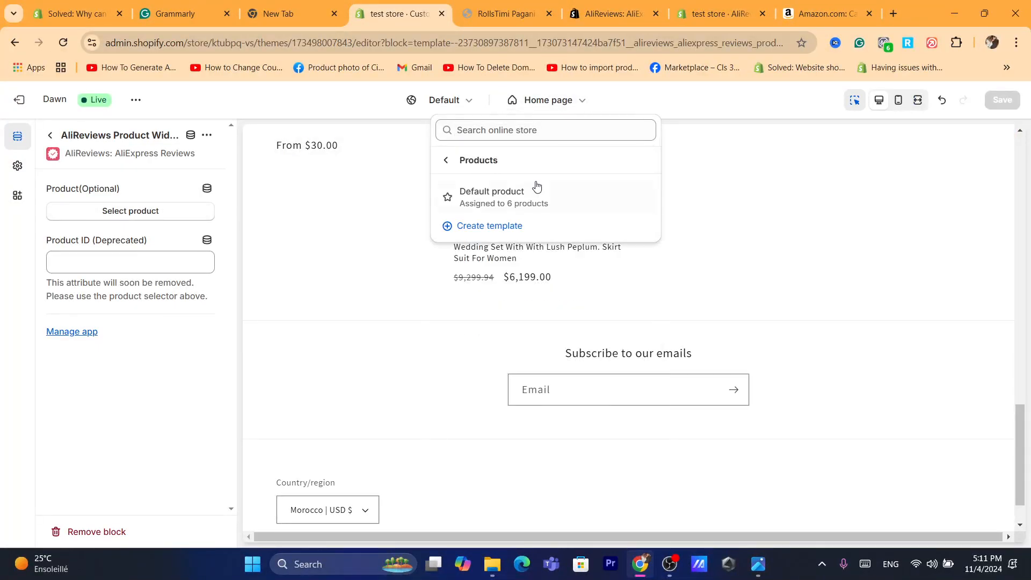
{"action": "left_click", "coordinate": [505, 204]}
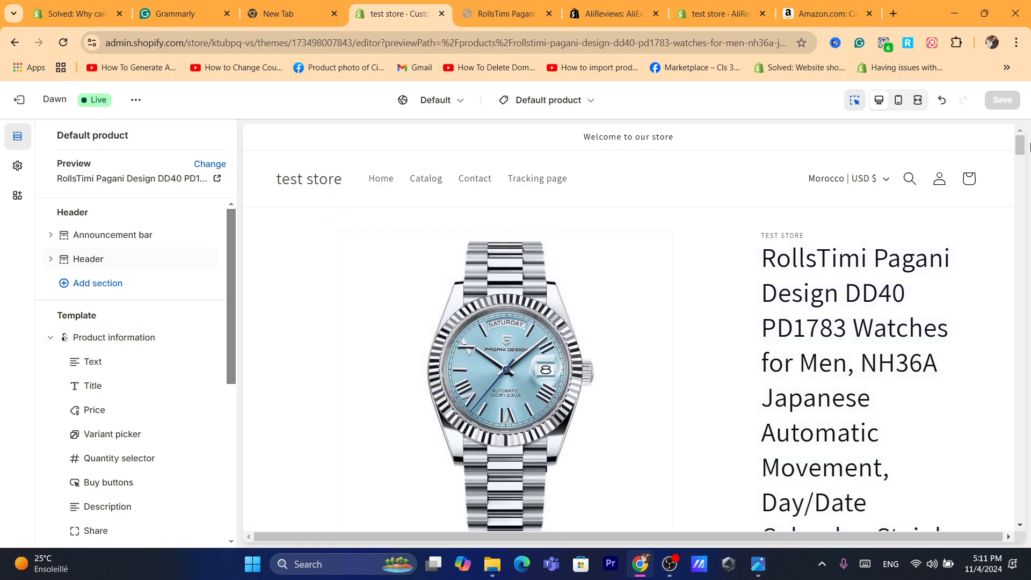
Step: Remove the Gaming Headset review widget block from the Product information section of the product template
{"action": "left_click_drag", "start_coordinate": [1020, 147], "coordinate": [1007, 475]}
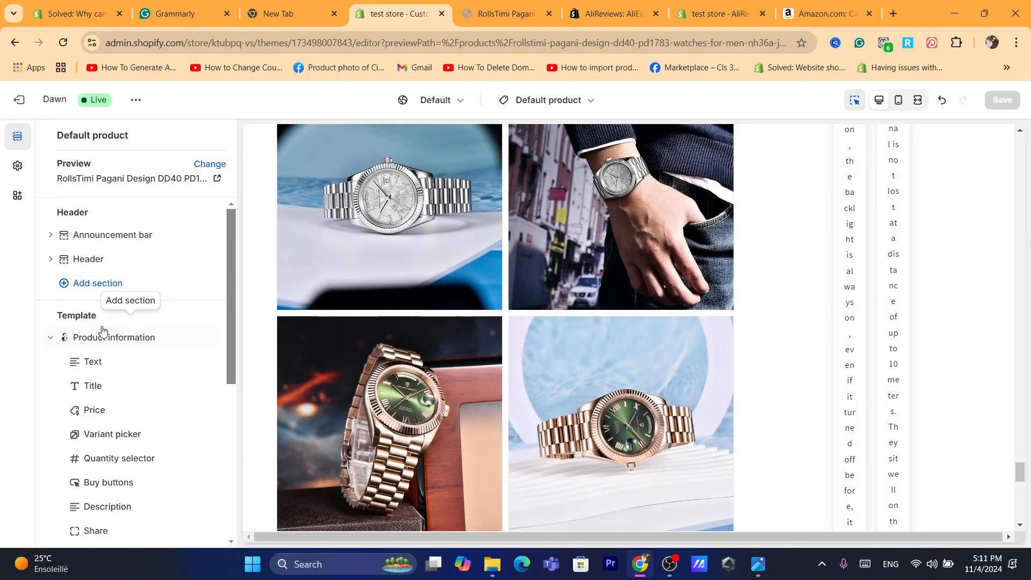
{"action": "left_click_drag", "start_coordinate": [229, 265], "coordinate": [234, 354]}
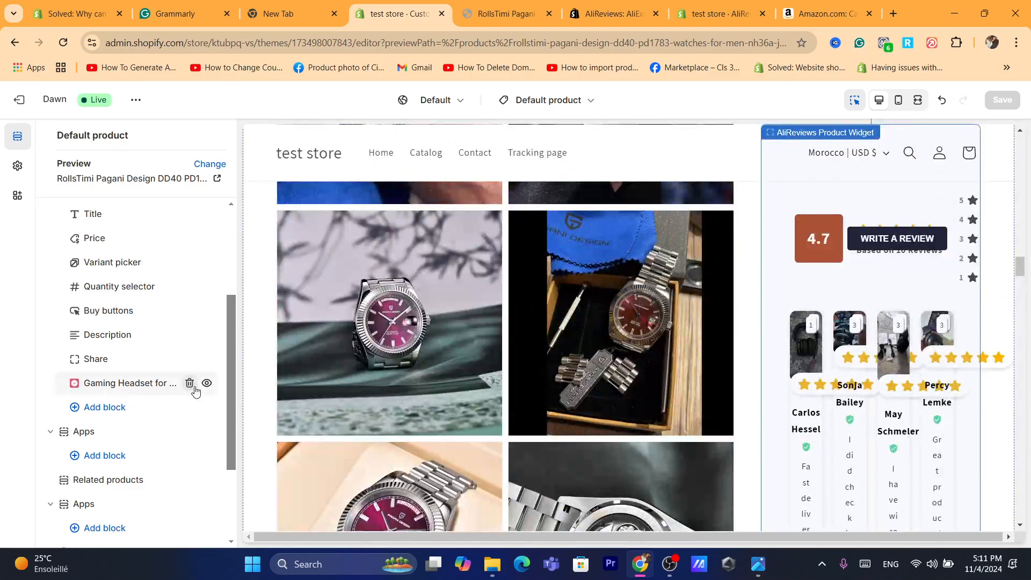
{"action": "left_click", "coordinate": [189, 383]}
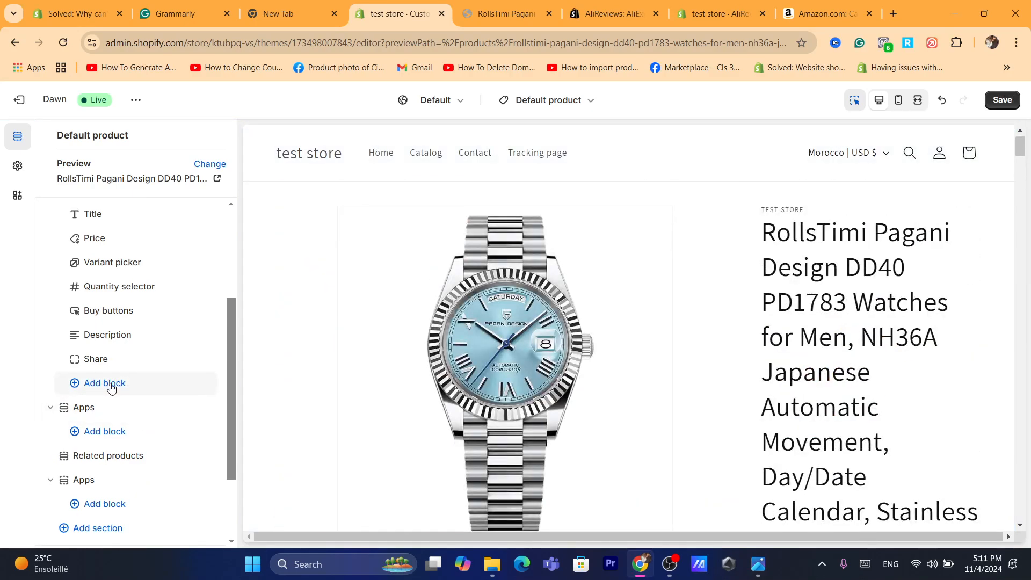
Step: Add the AliReviews Product Widget app block at the end of the Product information section, below Share
{"action": "left_click_drag", "start_coordinate": [227, 352], "coordinate": [233, 303]}
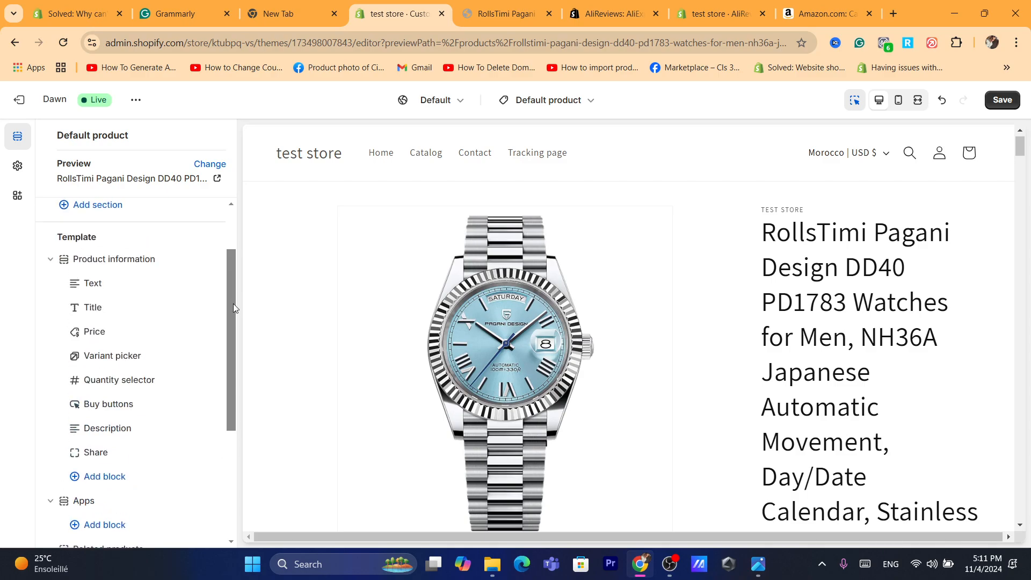
{"action": "left_click", "coordinate": [329, 38]}
{"action": "type", "text": "s"}
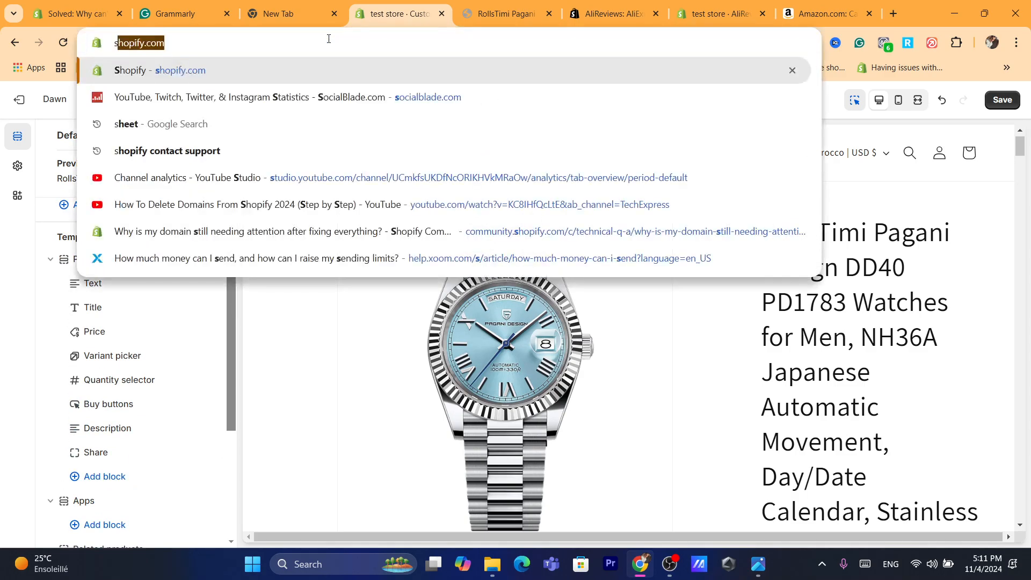
{"action": "left_click", "coordinate": [130, 473]}
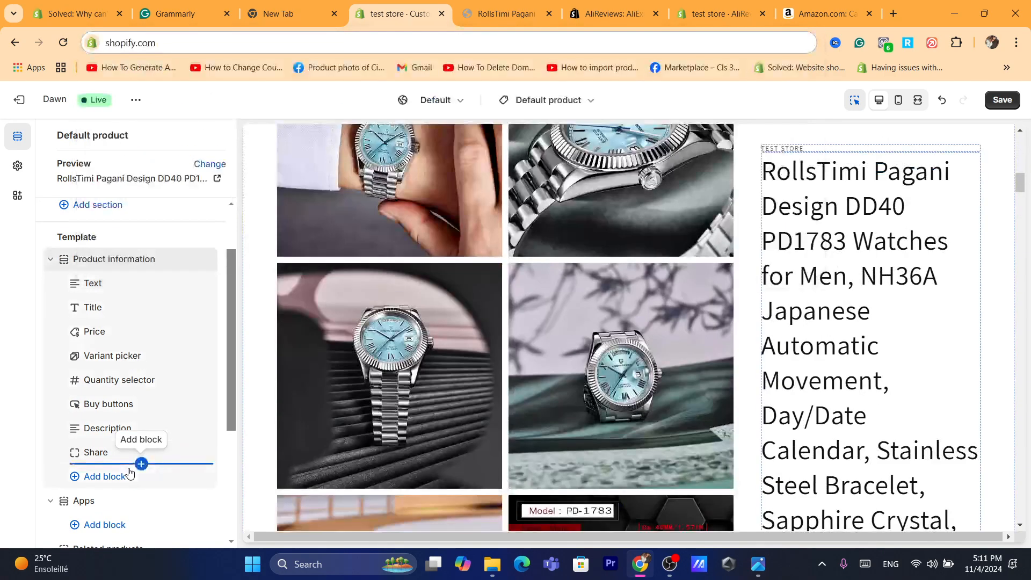
{"action": "left_click", "coordinate": [102, 479]}
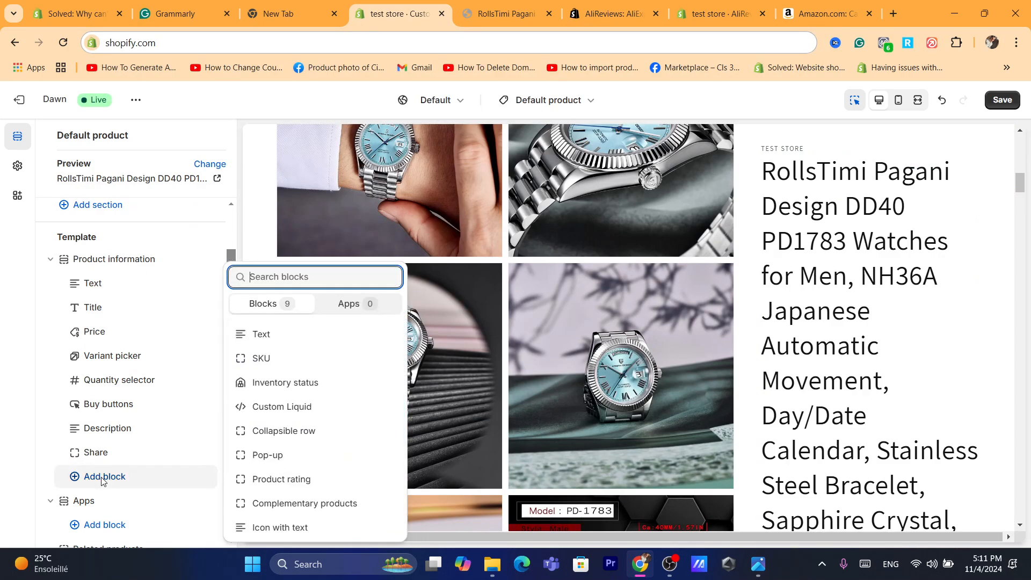
{"action": "left_click", "coordinate": [346, 303]}
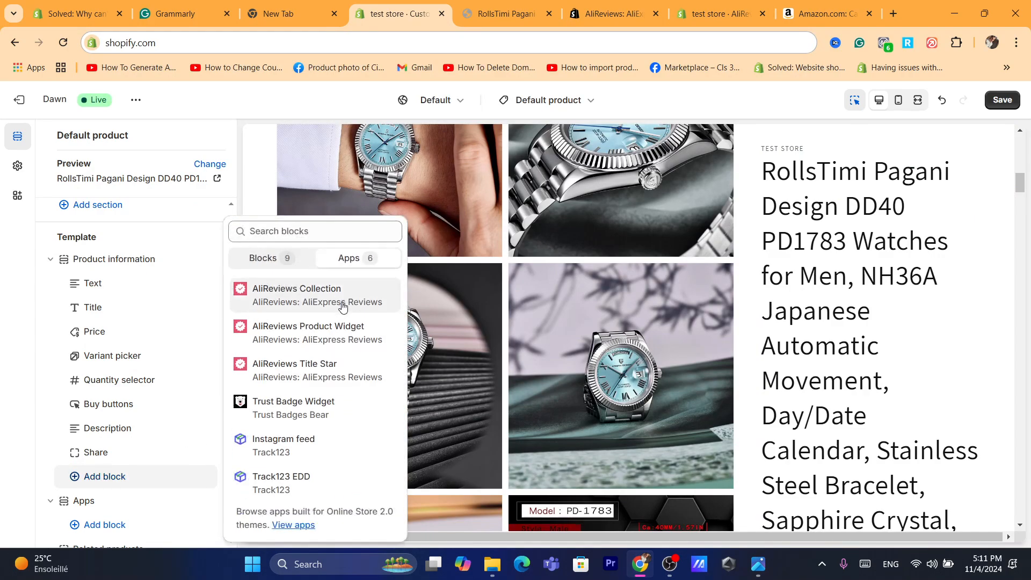
{"action": "left_click", "coordinate": [297, 335]}
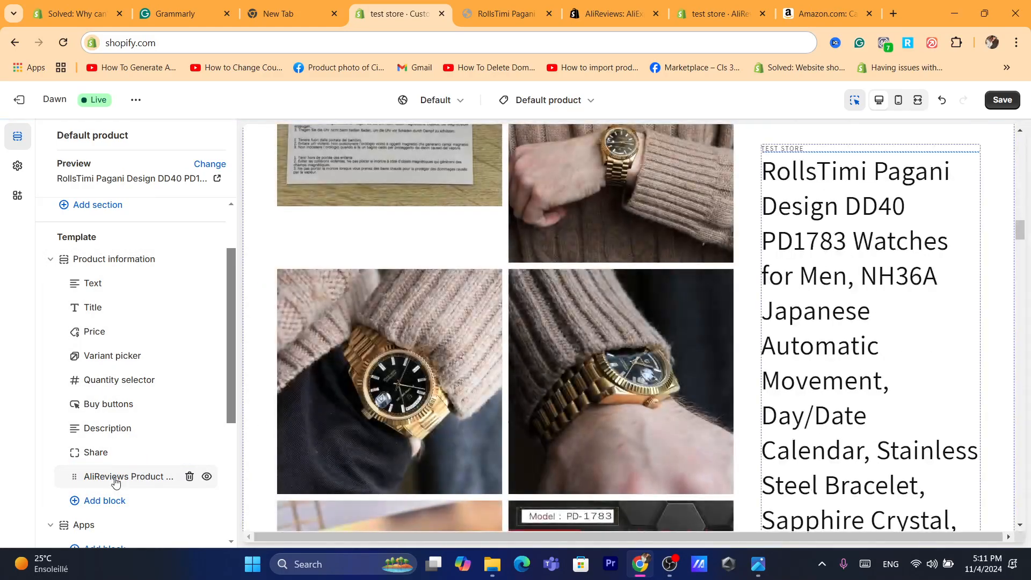
Step: Assign the RollsTimi Pagani Design DD40 watch as the new AliReviews widget's product and save the theme
{"action": "left_click", "coordinate": [116, 478]}
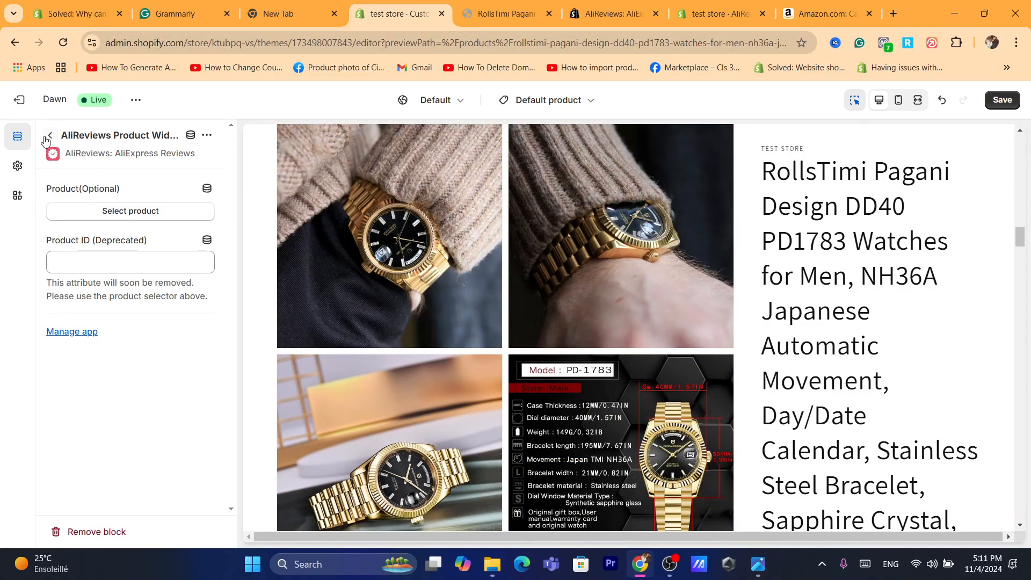
{"action": "left_click", "coordinate": [131, 212]}
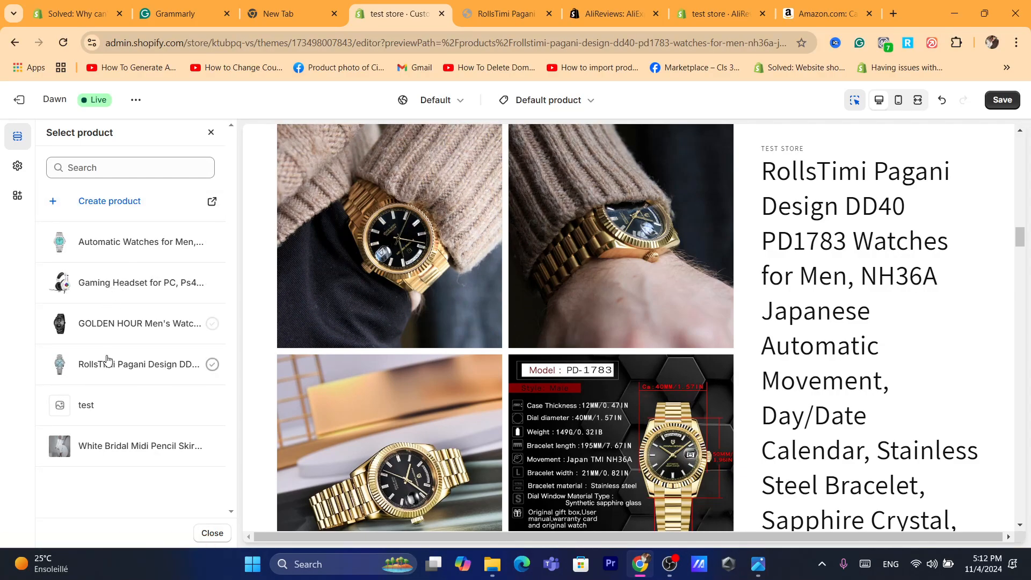
{"action": "left_click", "coordinate": [108, 371]}
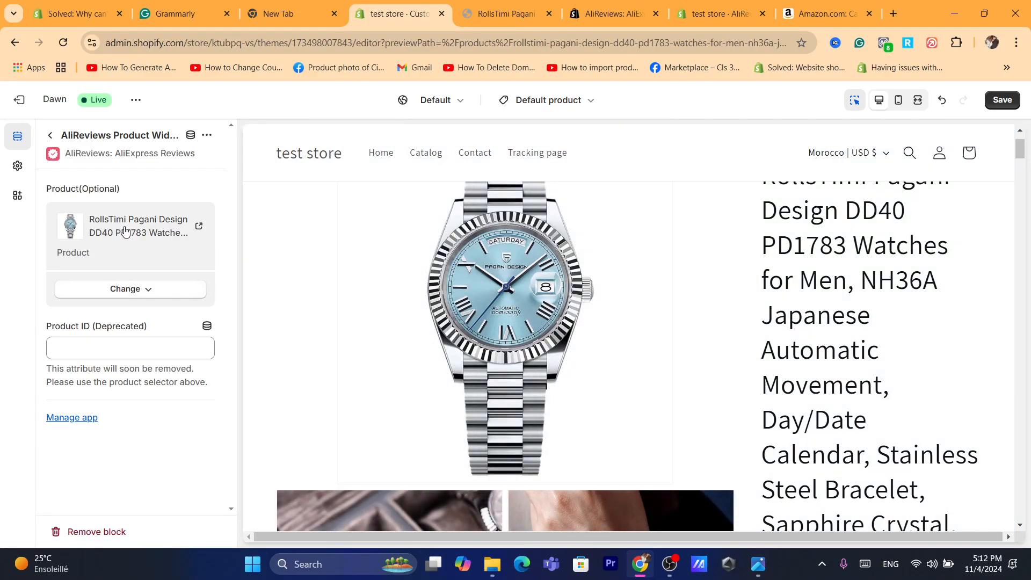
{"action": "left_click", "coordinate": [1000, 100]}
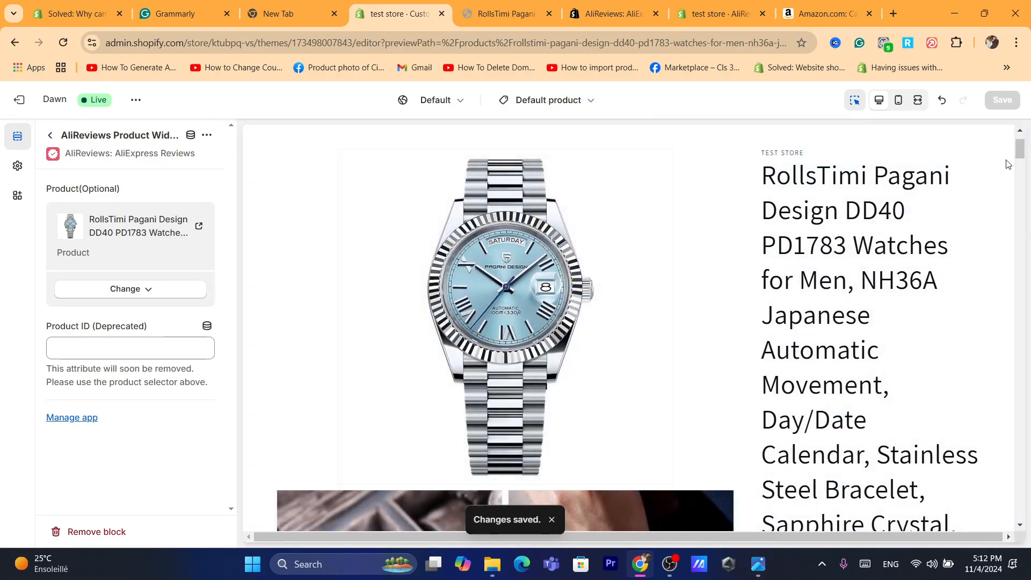
Step: Examine the watch's star rating and follow it to the customer reviews in the product page preview
{"action": "scroll", "coordinate": [1029, 196], "scroll_direction": "down", "scroll_amount": 6}
{"action": "left_click_drag", "start_coordinate": [1030, 196], "coordinate": [1021, 309]}
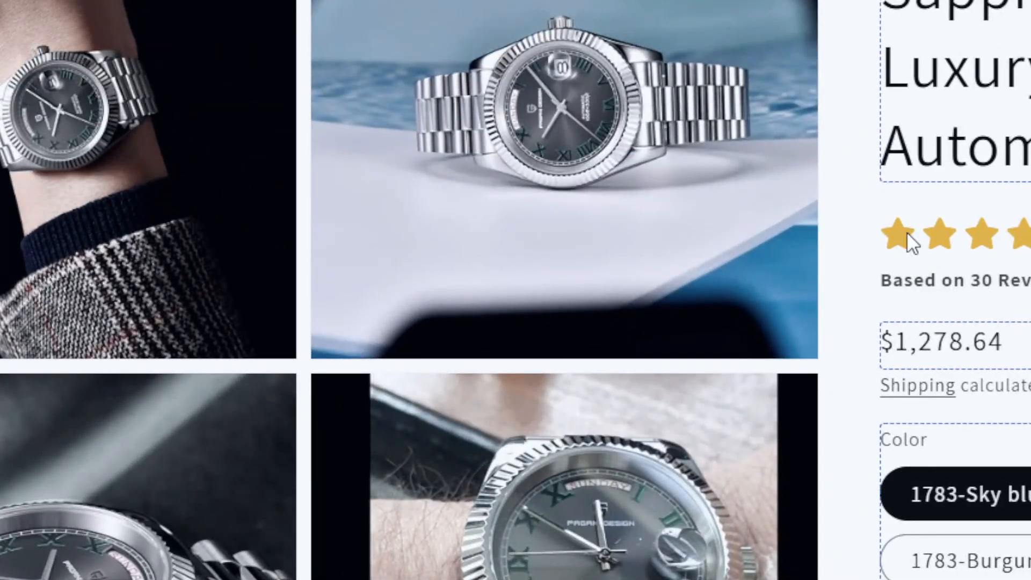
{"action": "left_click", "coordinate": [1018, 231]}
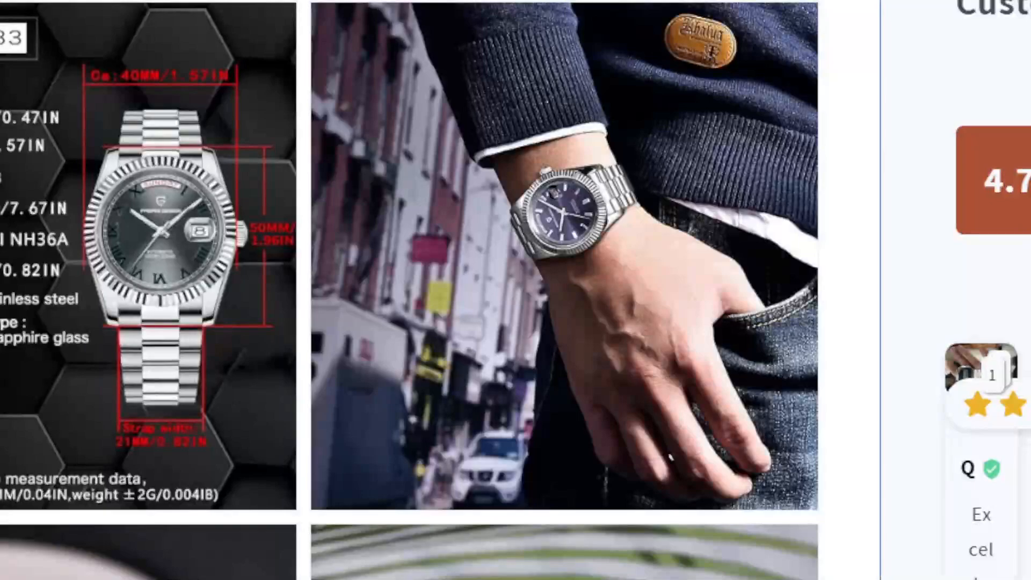
{"action": "scroll", "coordinate": [515, 290], "scroll_direction": "down", "scroll_amount": 2}
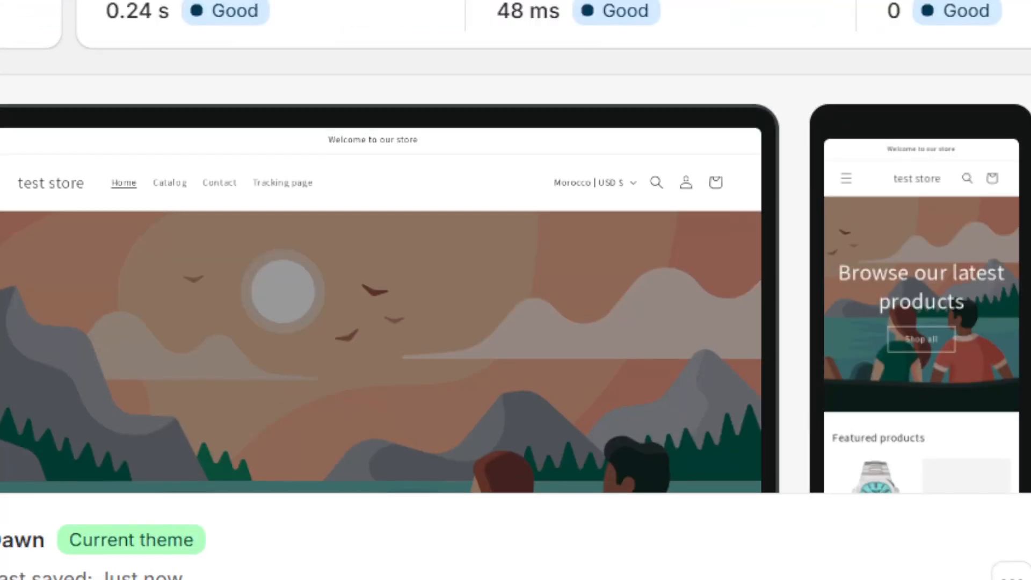
{"action": "key", "text": "ctrl+l"}
{"action": "left_click", "coordinate": [226, 462]}
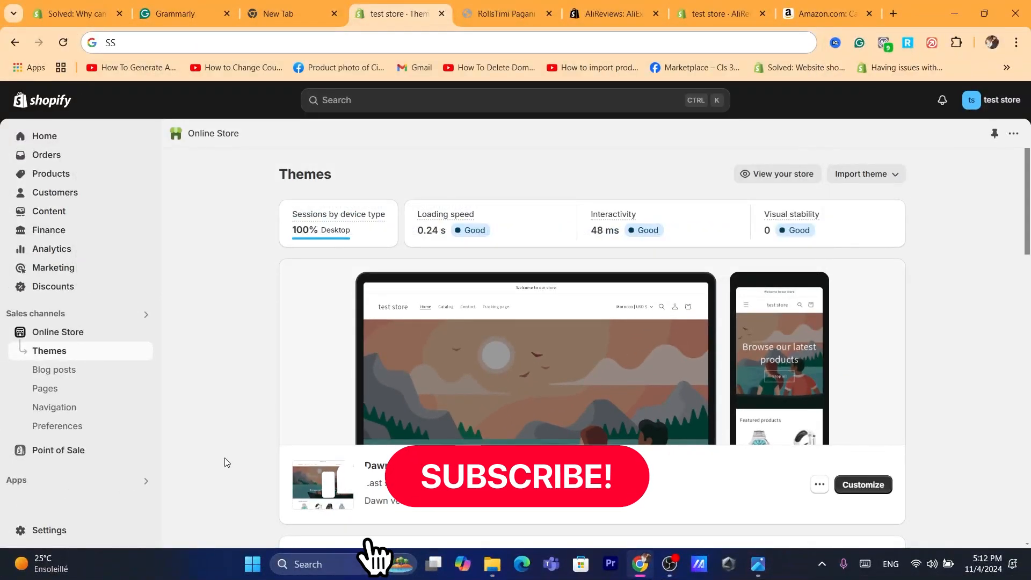